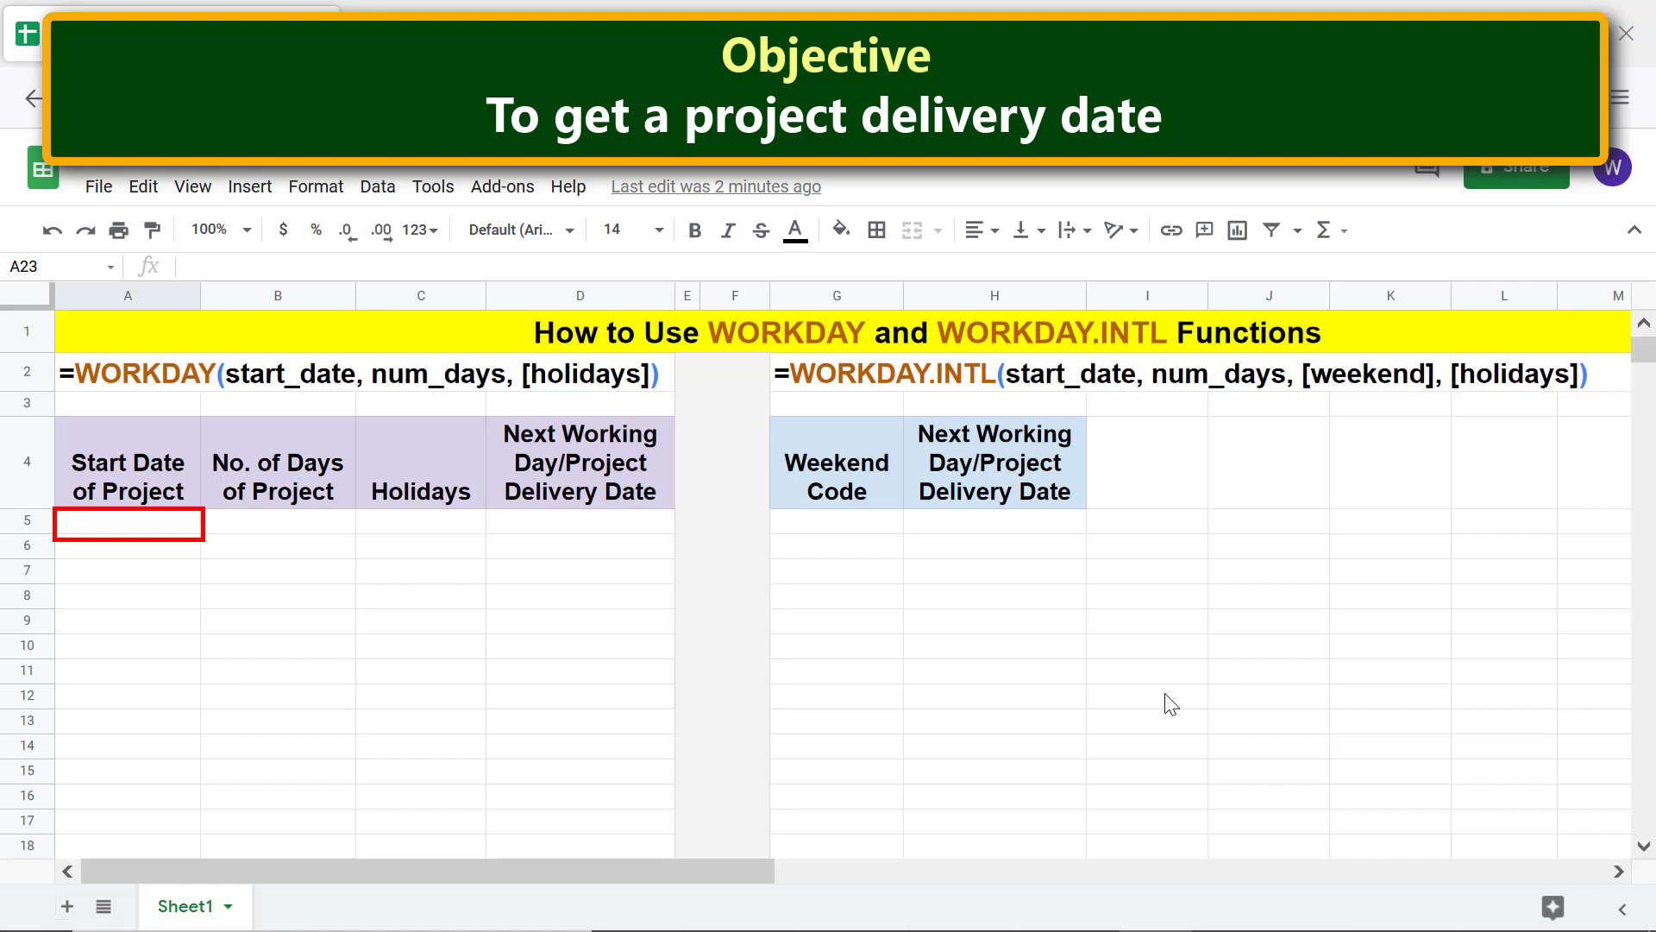
- Enter the project start date 8/27/2021 in A5
click(149, 531)
text(8/27)
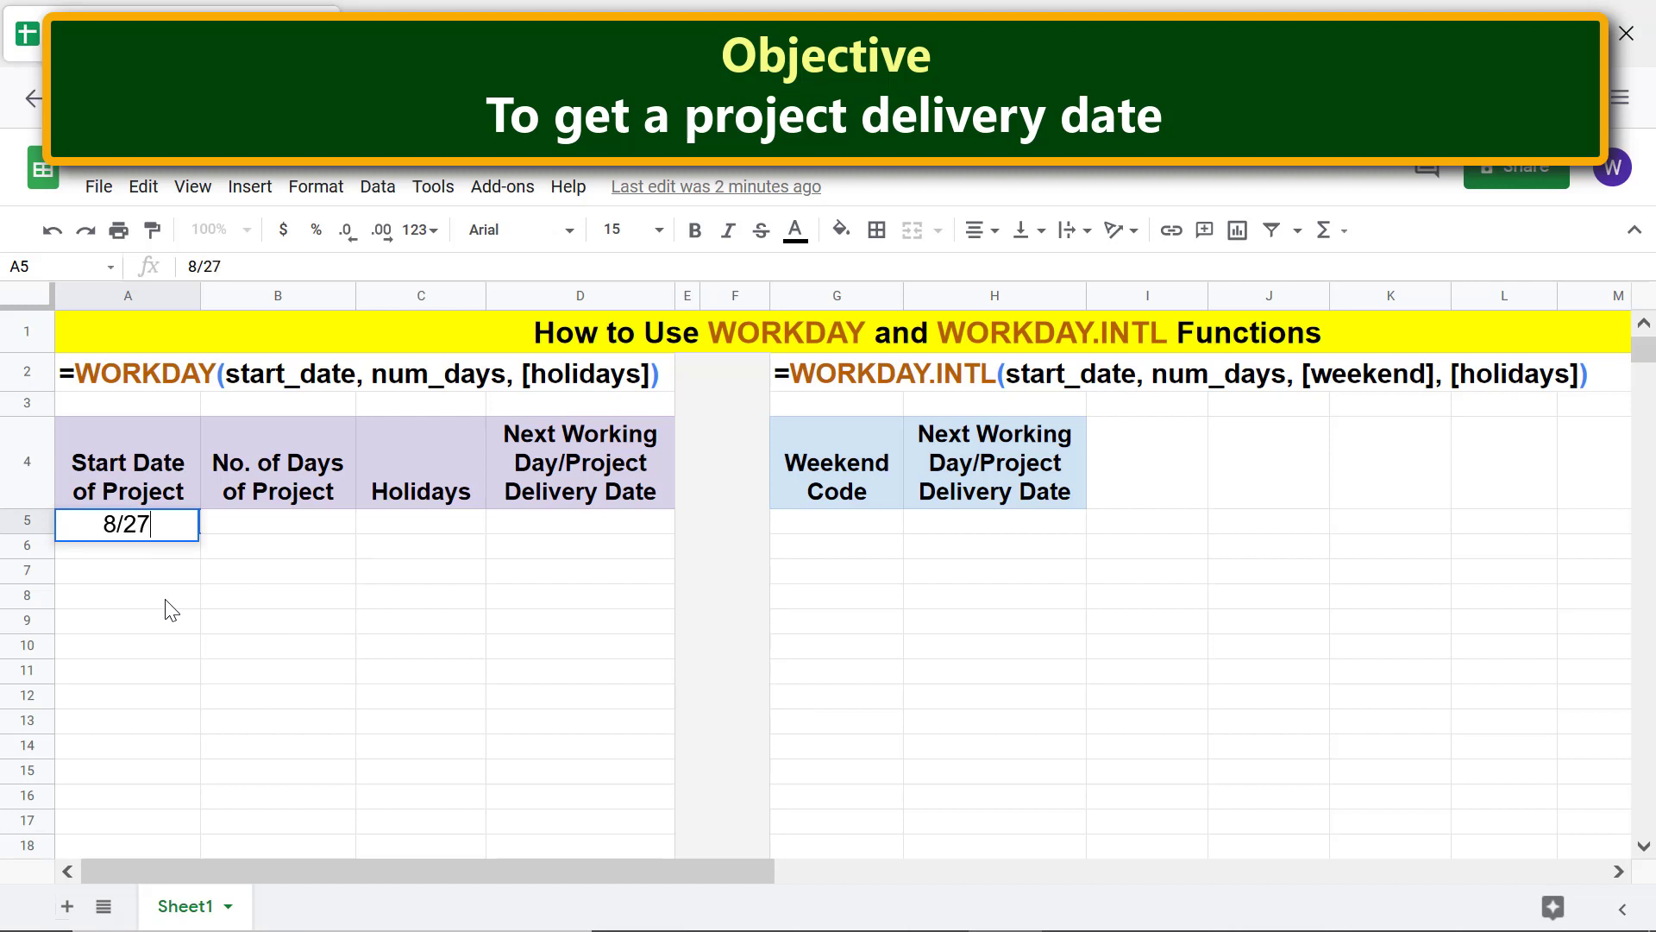
text(/2021)
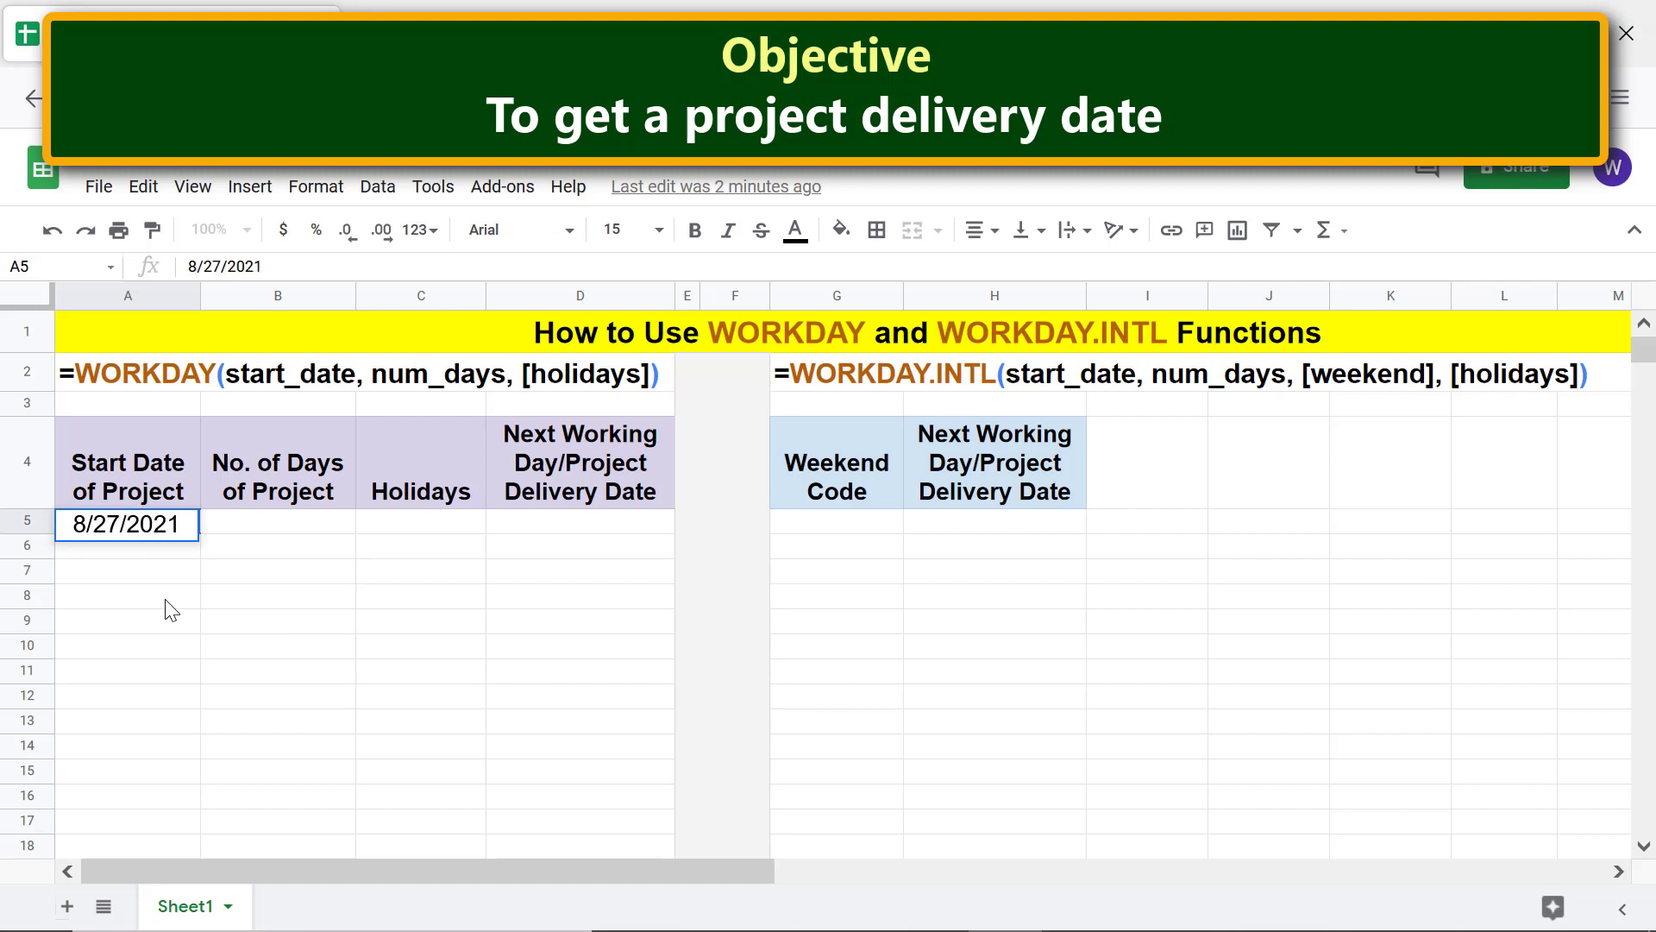
key(Return)
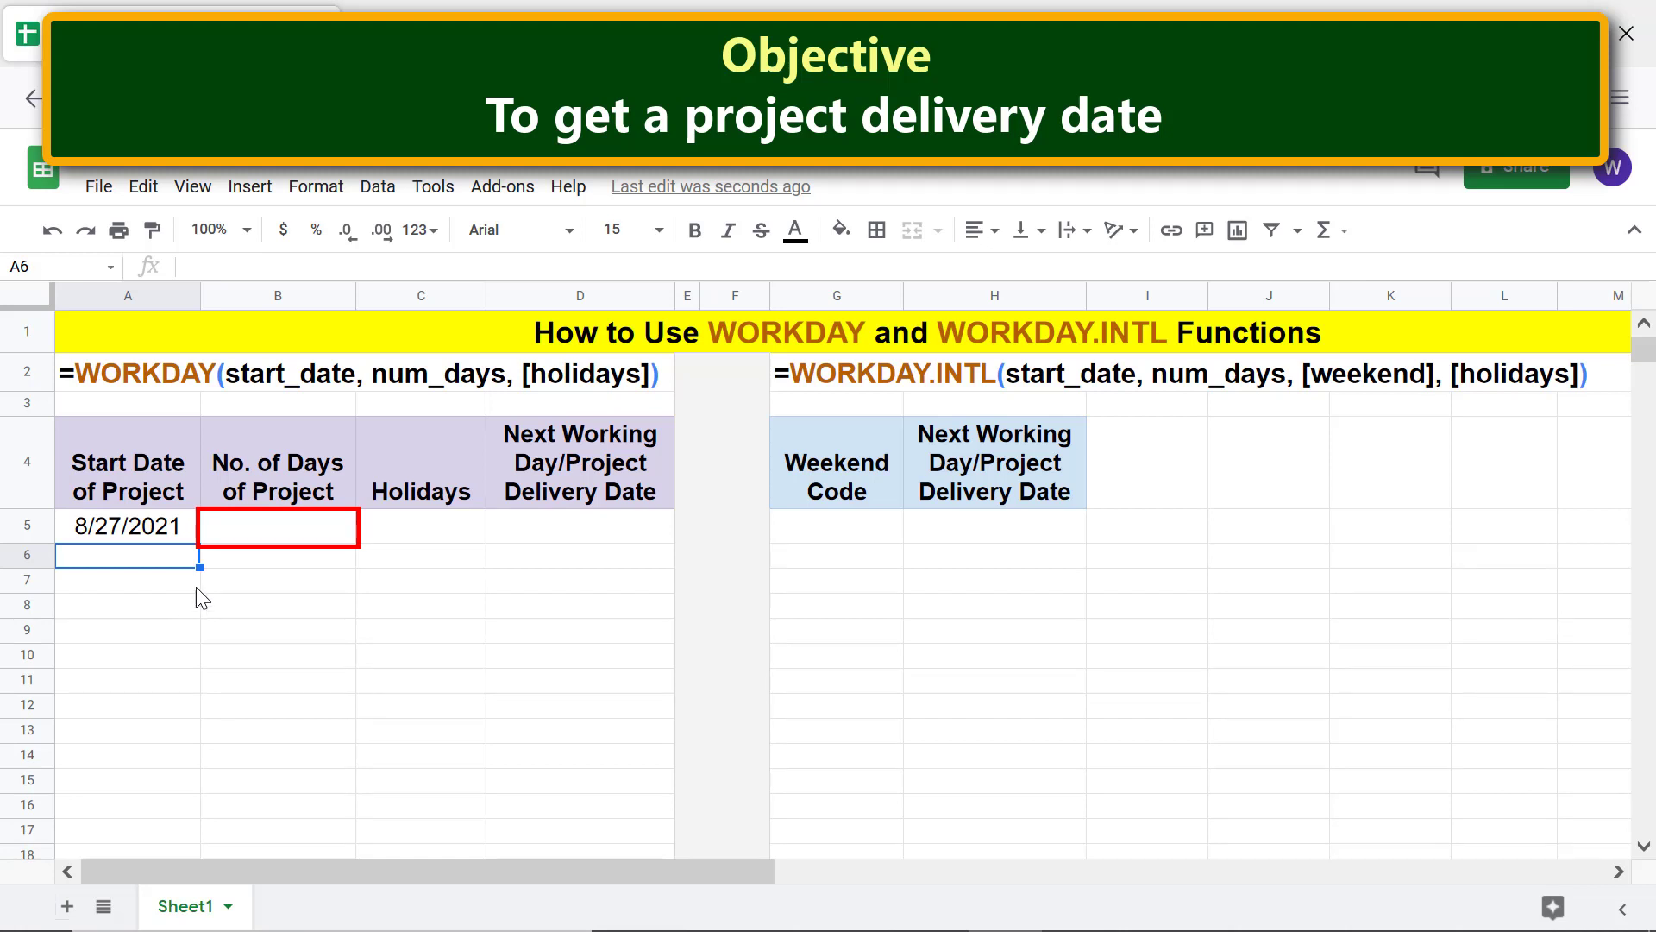
- Enter a duration of 45 days in B5 and the nine 2021 holiday dates in C5:C13
click(269, 532)
text(45)
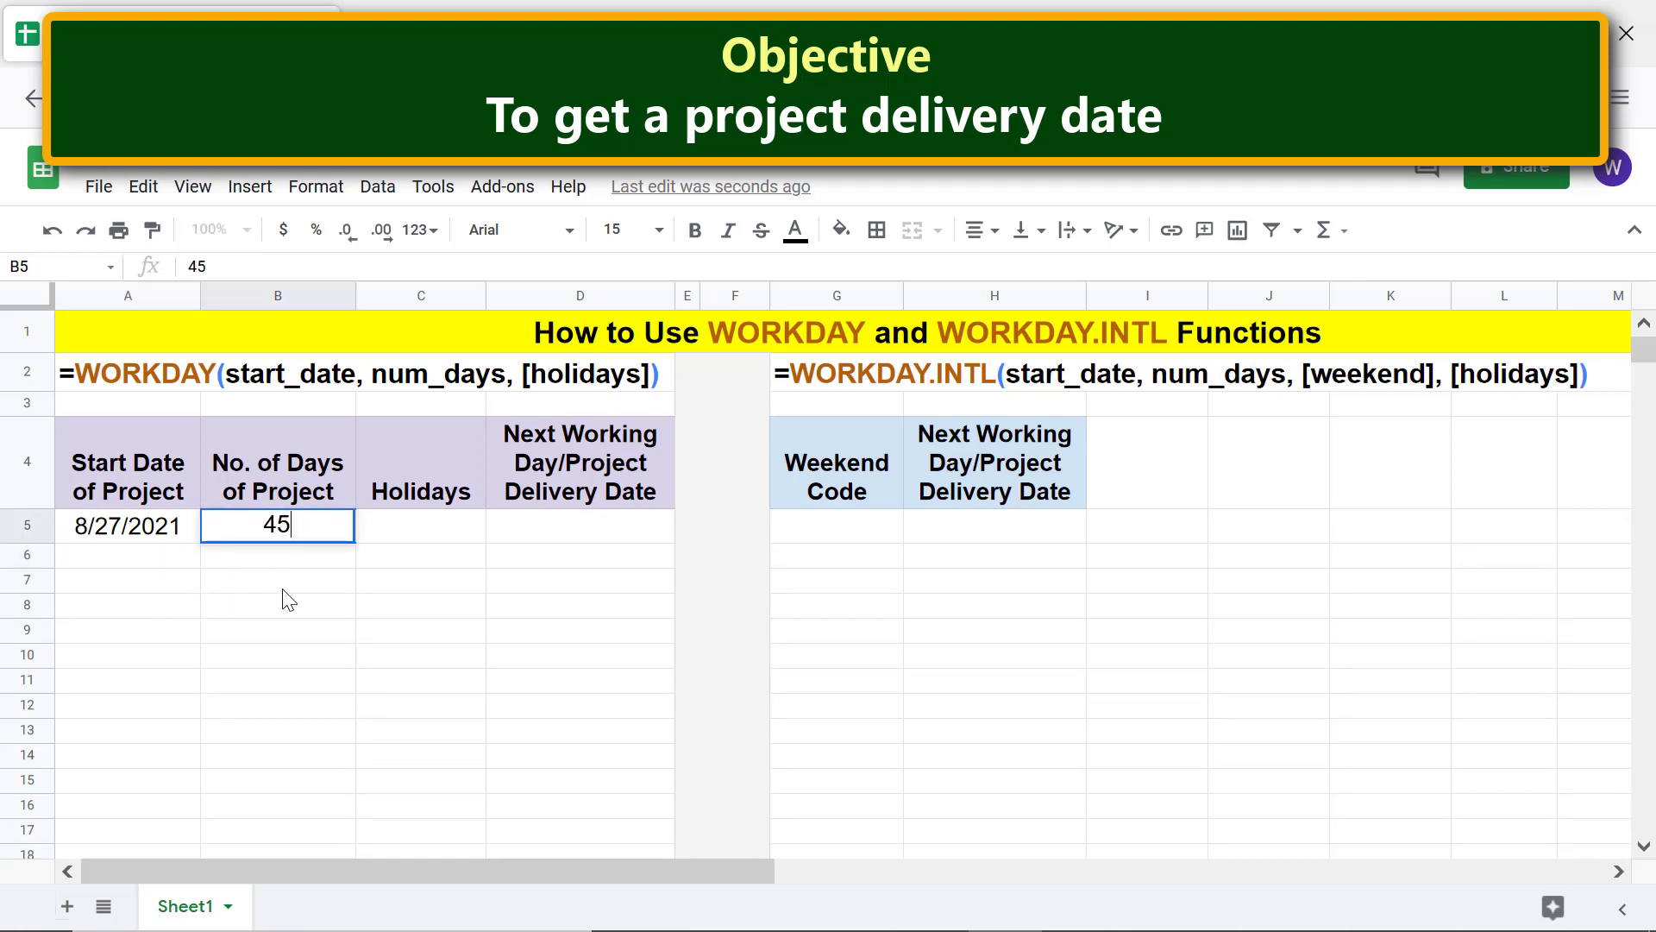
key(Return)
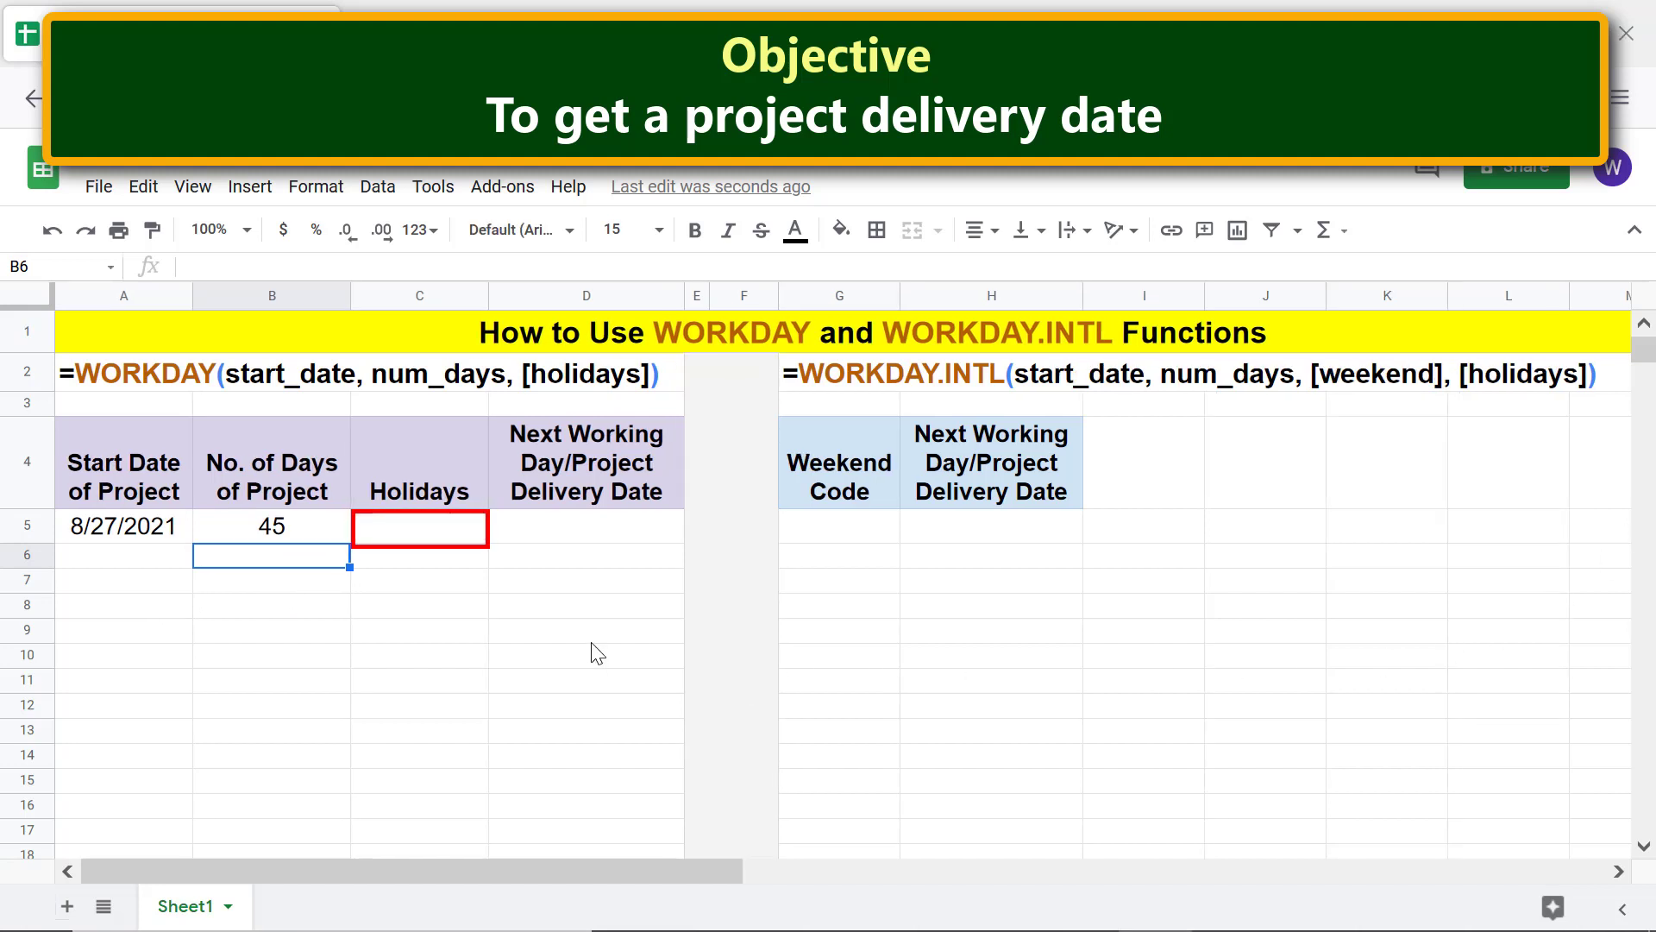
click(436, 543)
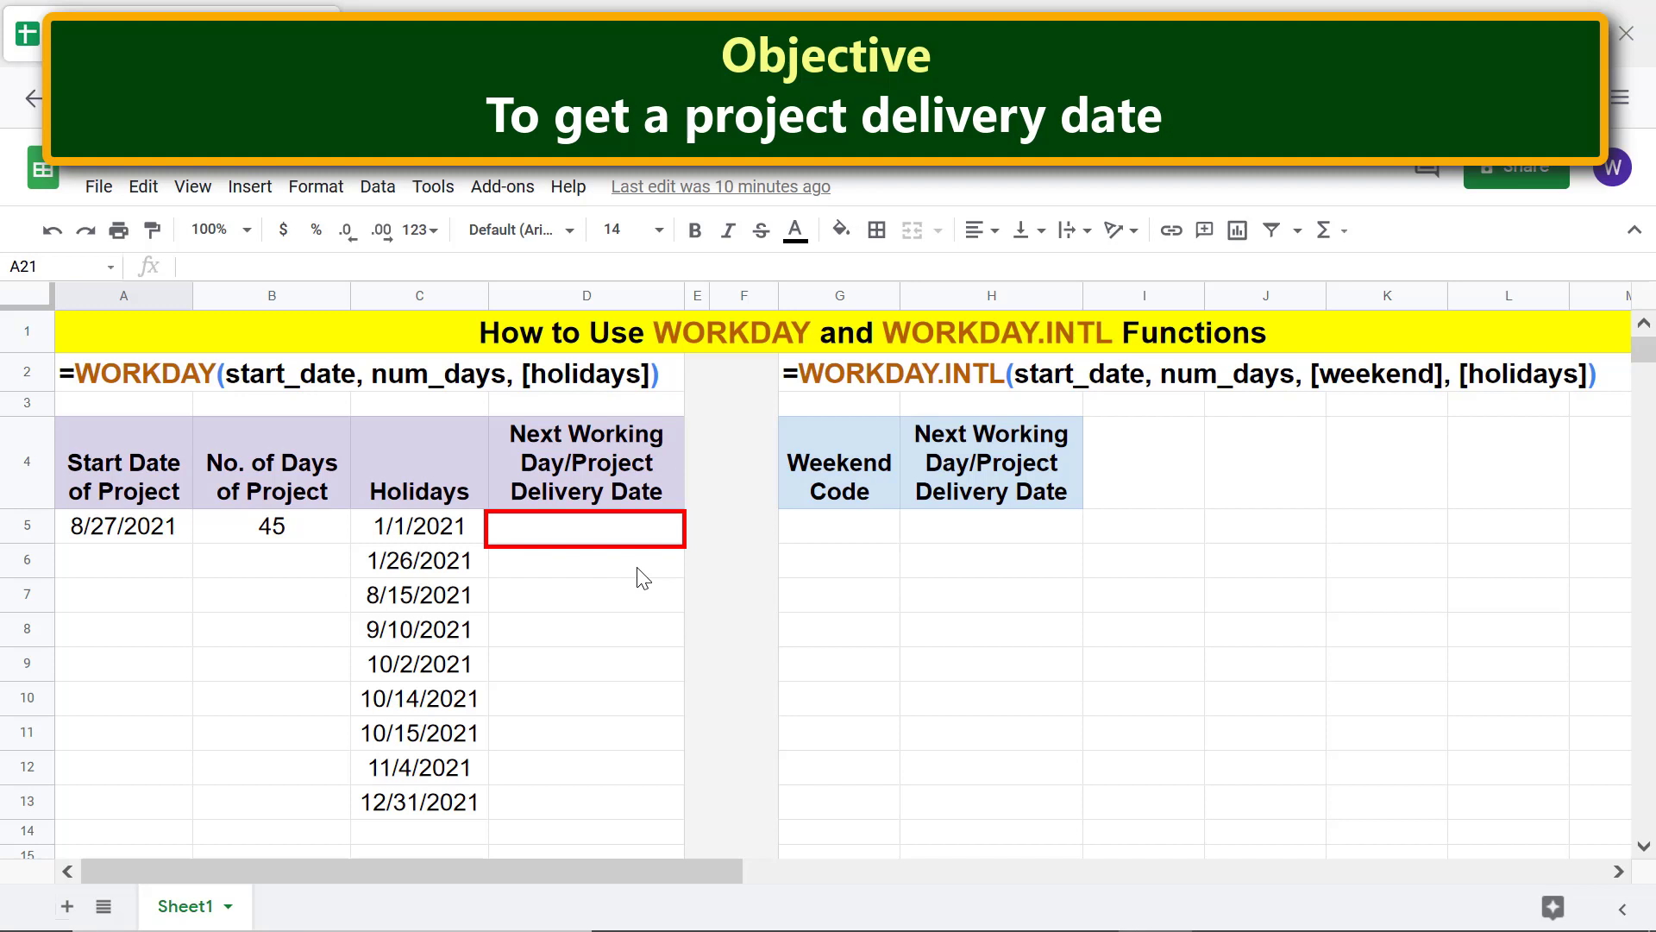
click(563, 538)
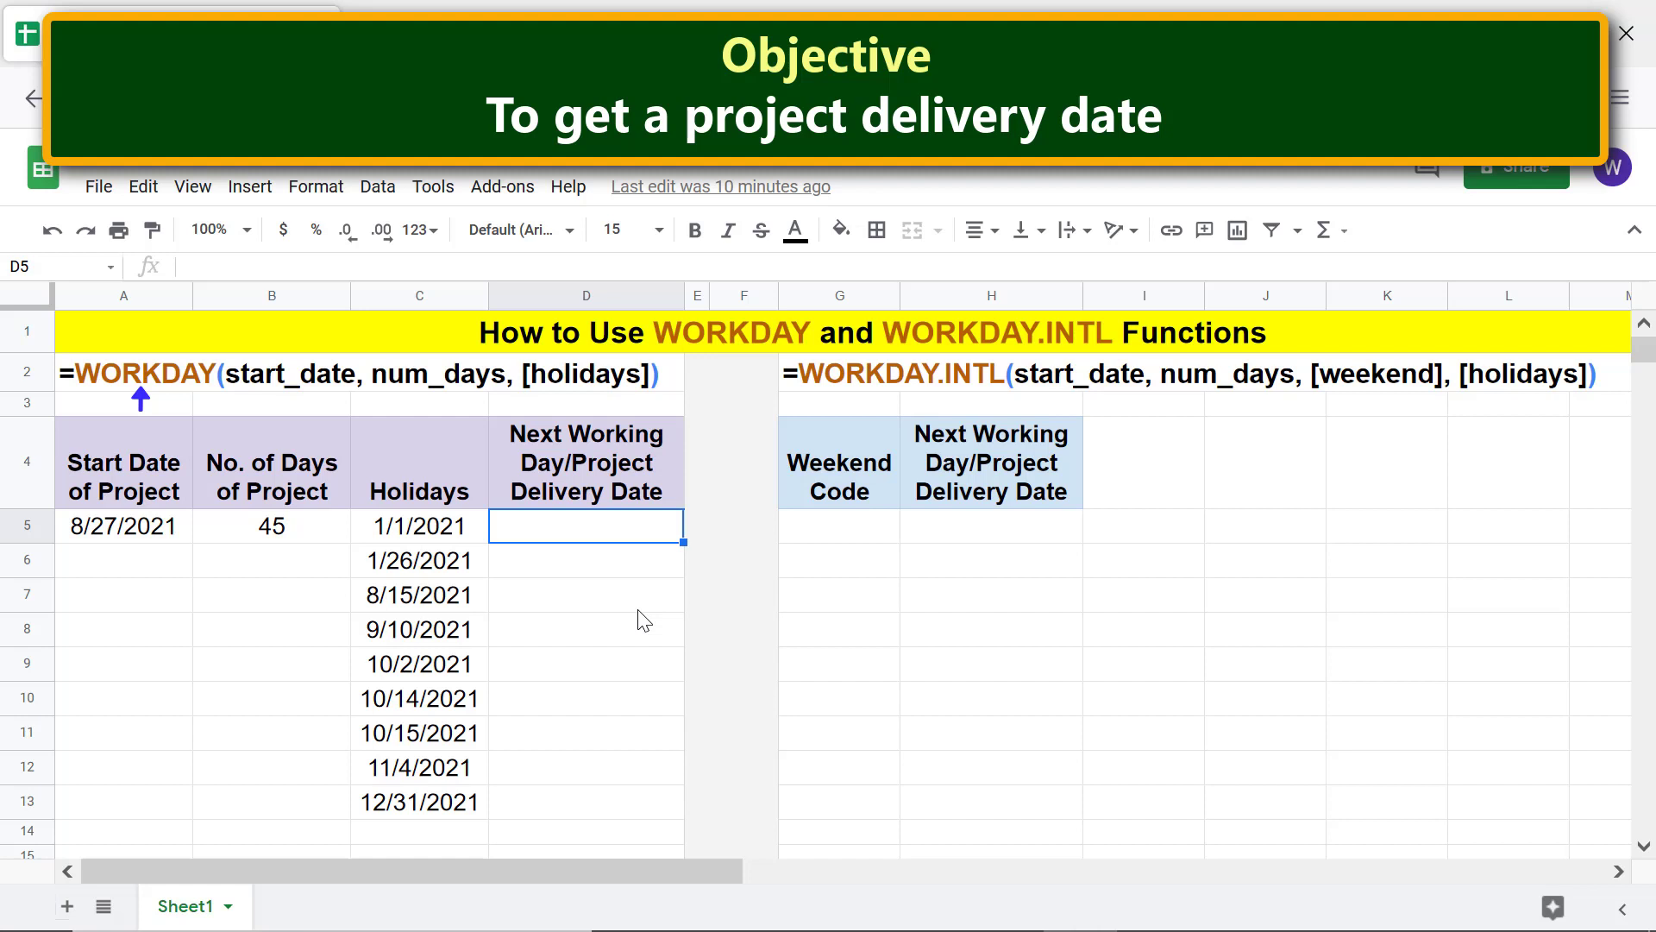
- Enter =WORKDAY(A5,B5,C5:C13) in D5, returning the delivery date 11/3/2021
text(=wo)
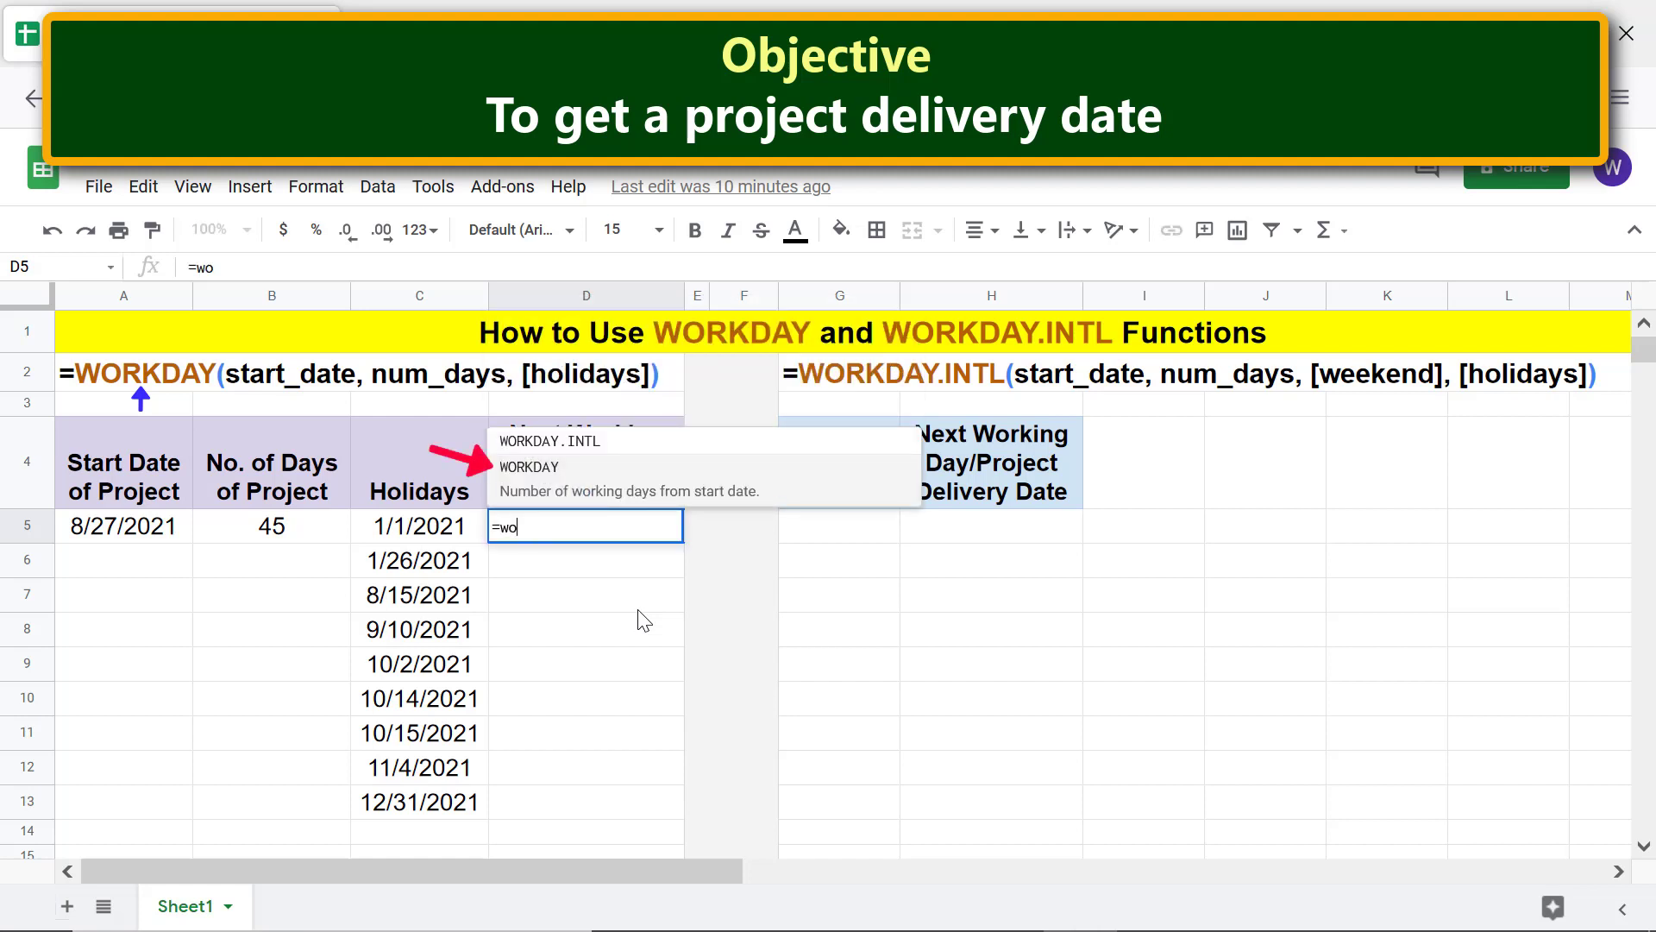
click(580, 472)
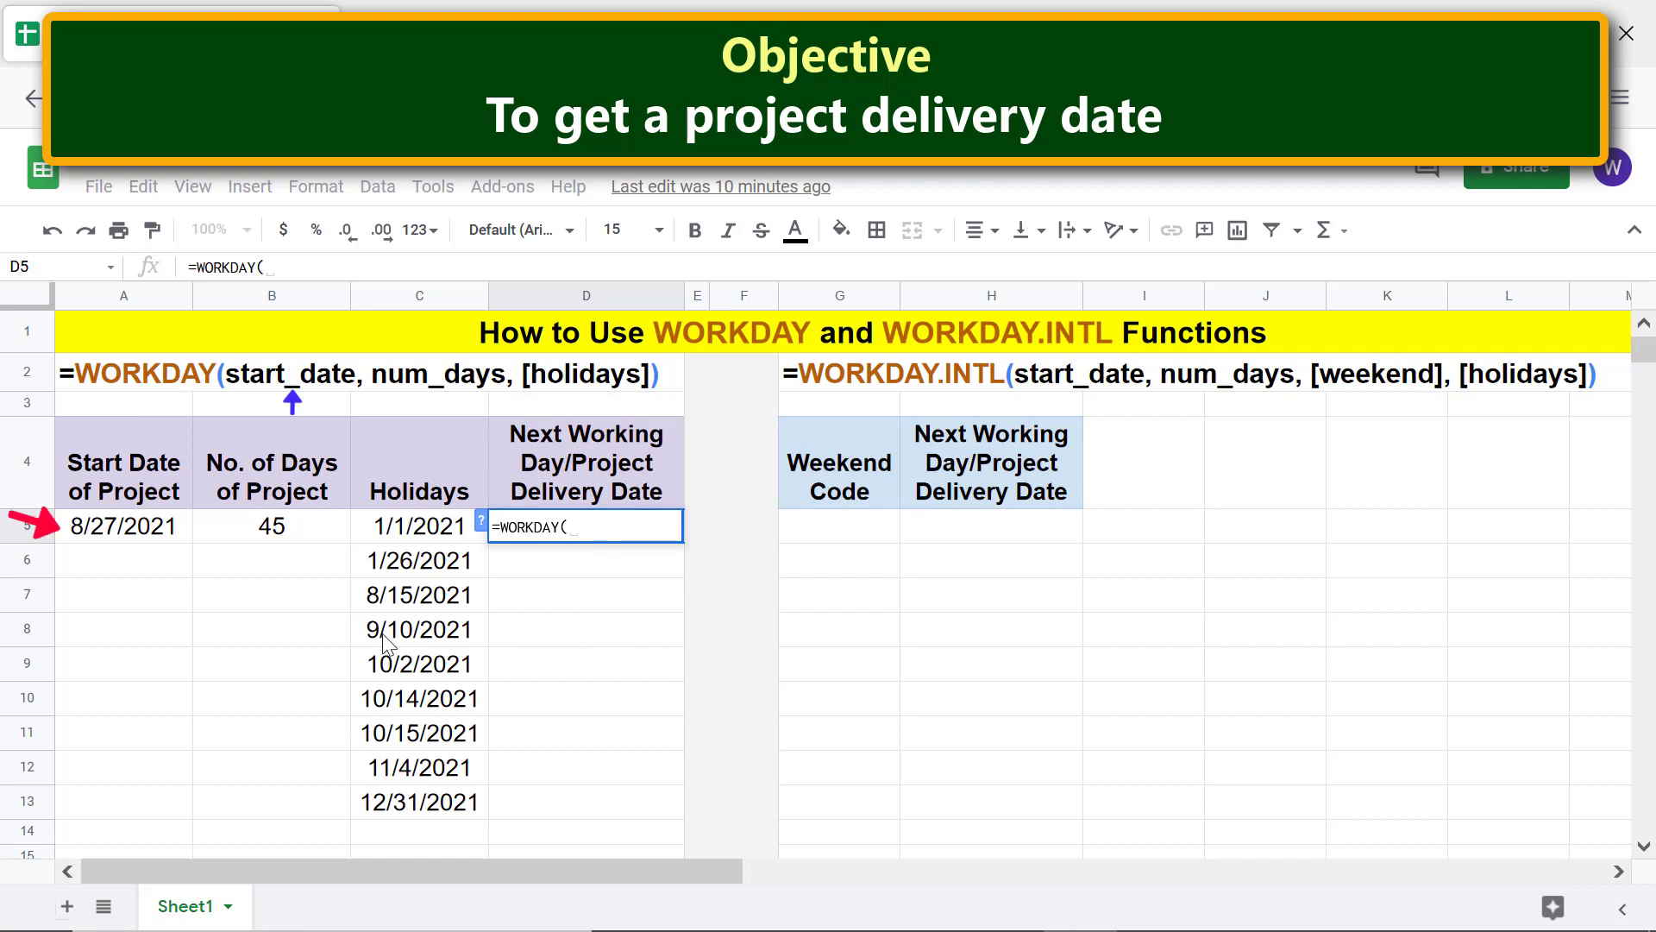
click(150, 530)
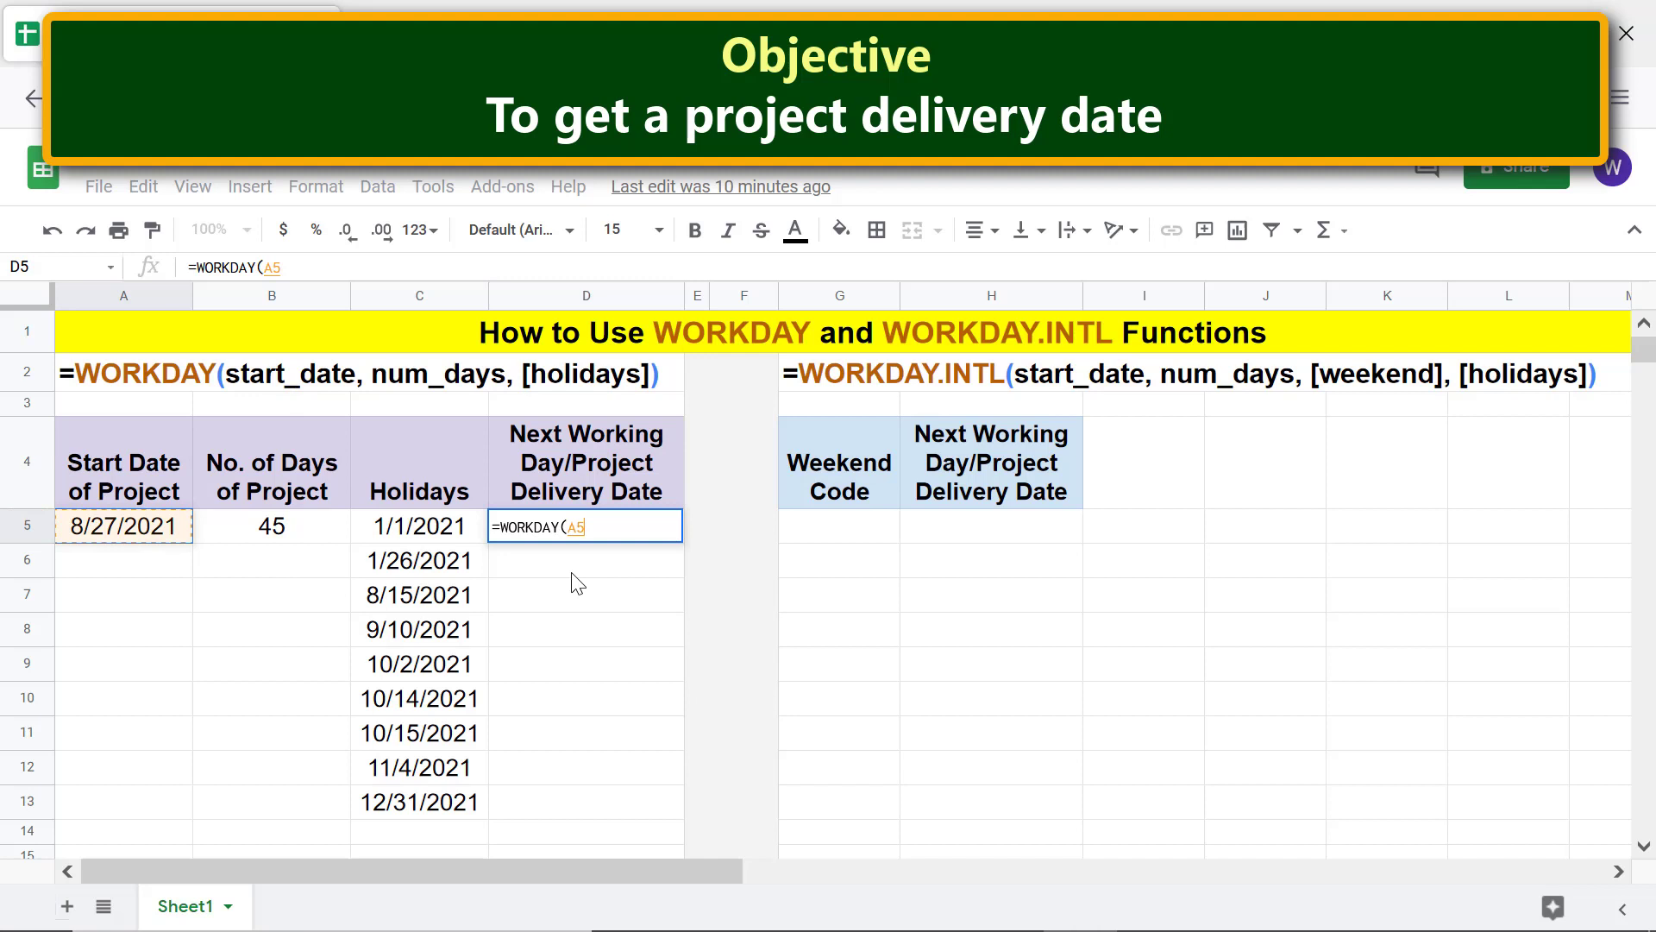
text(,)
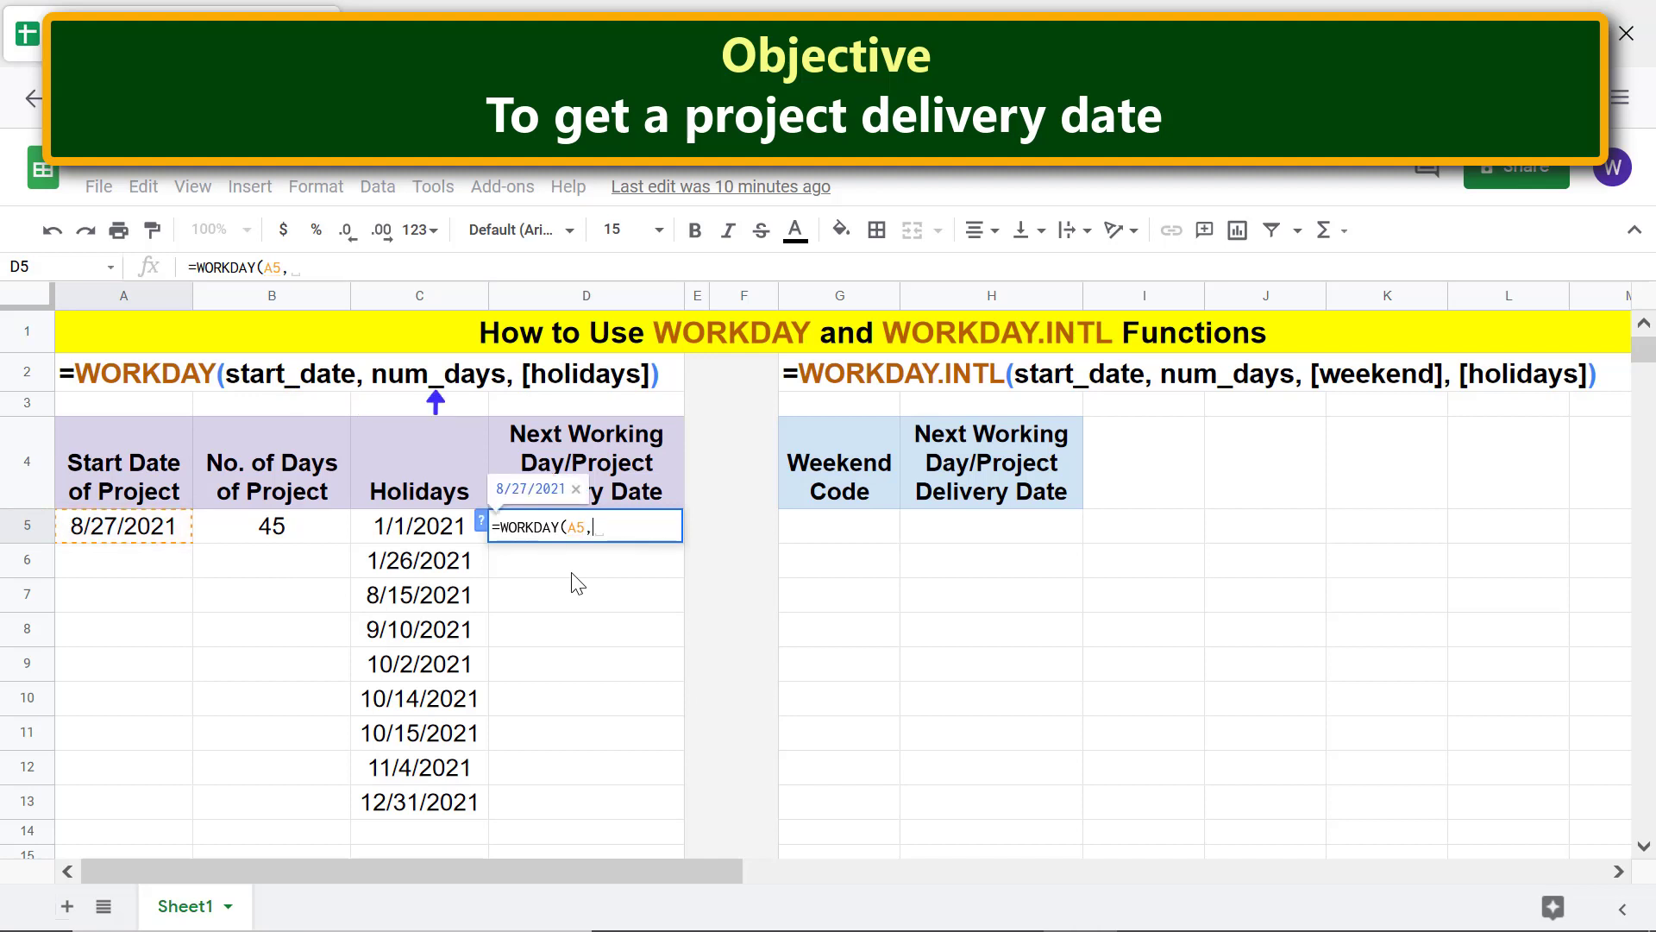
click(310, 528)
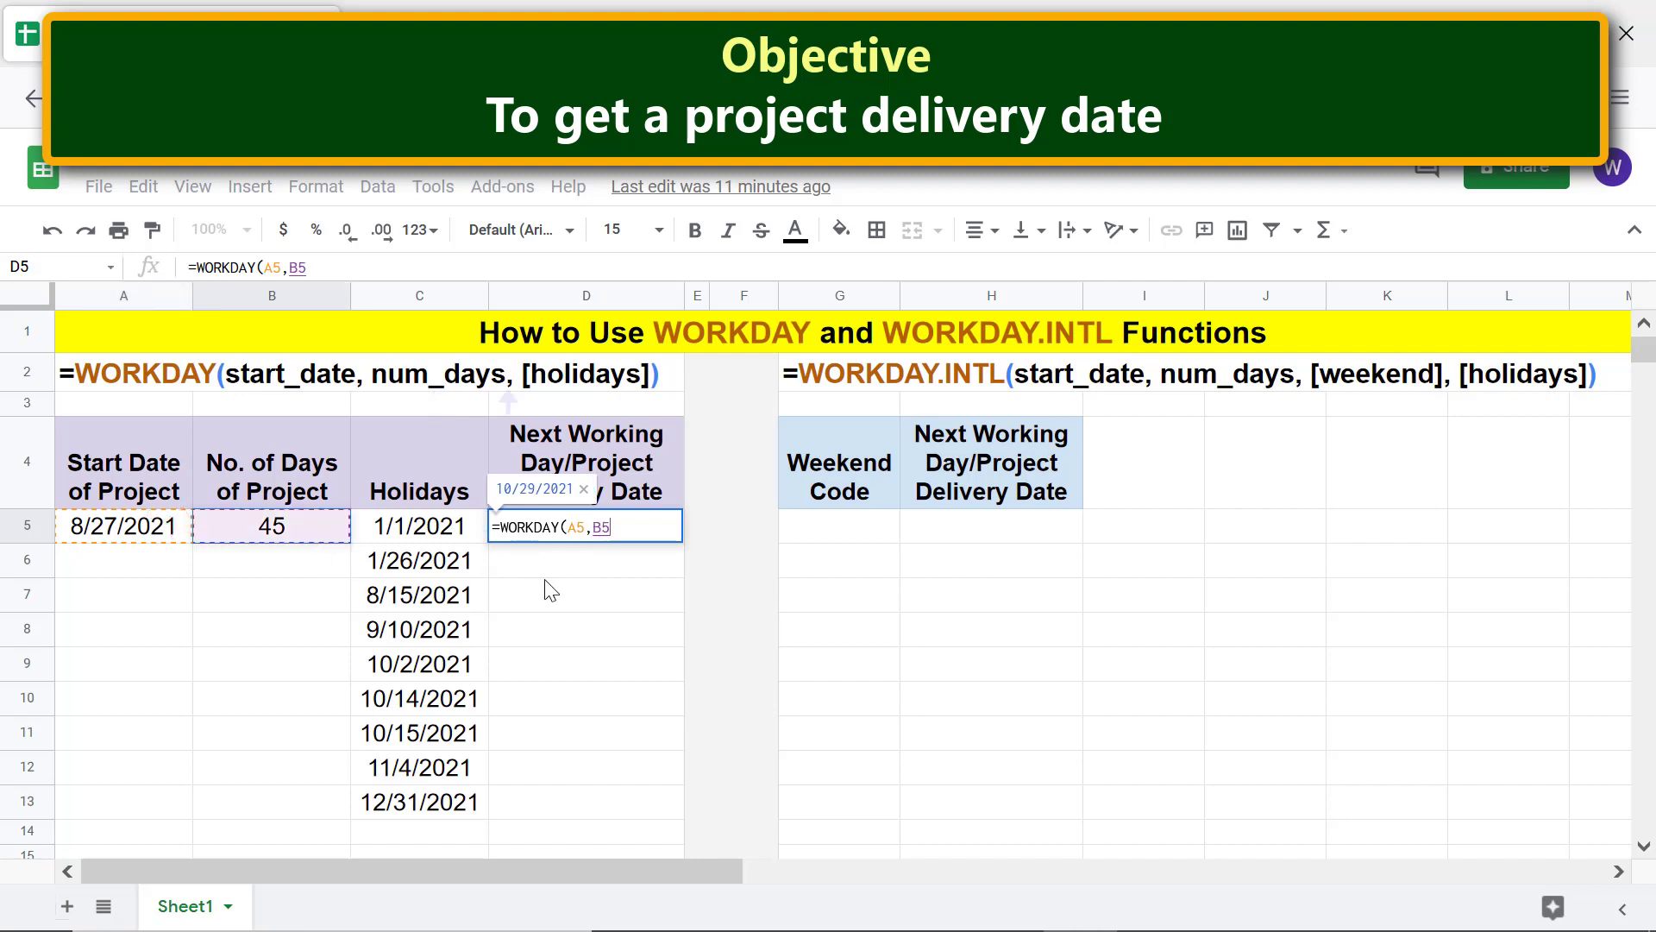
text(,)
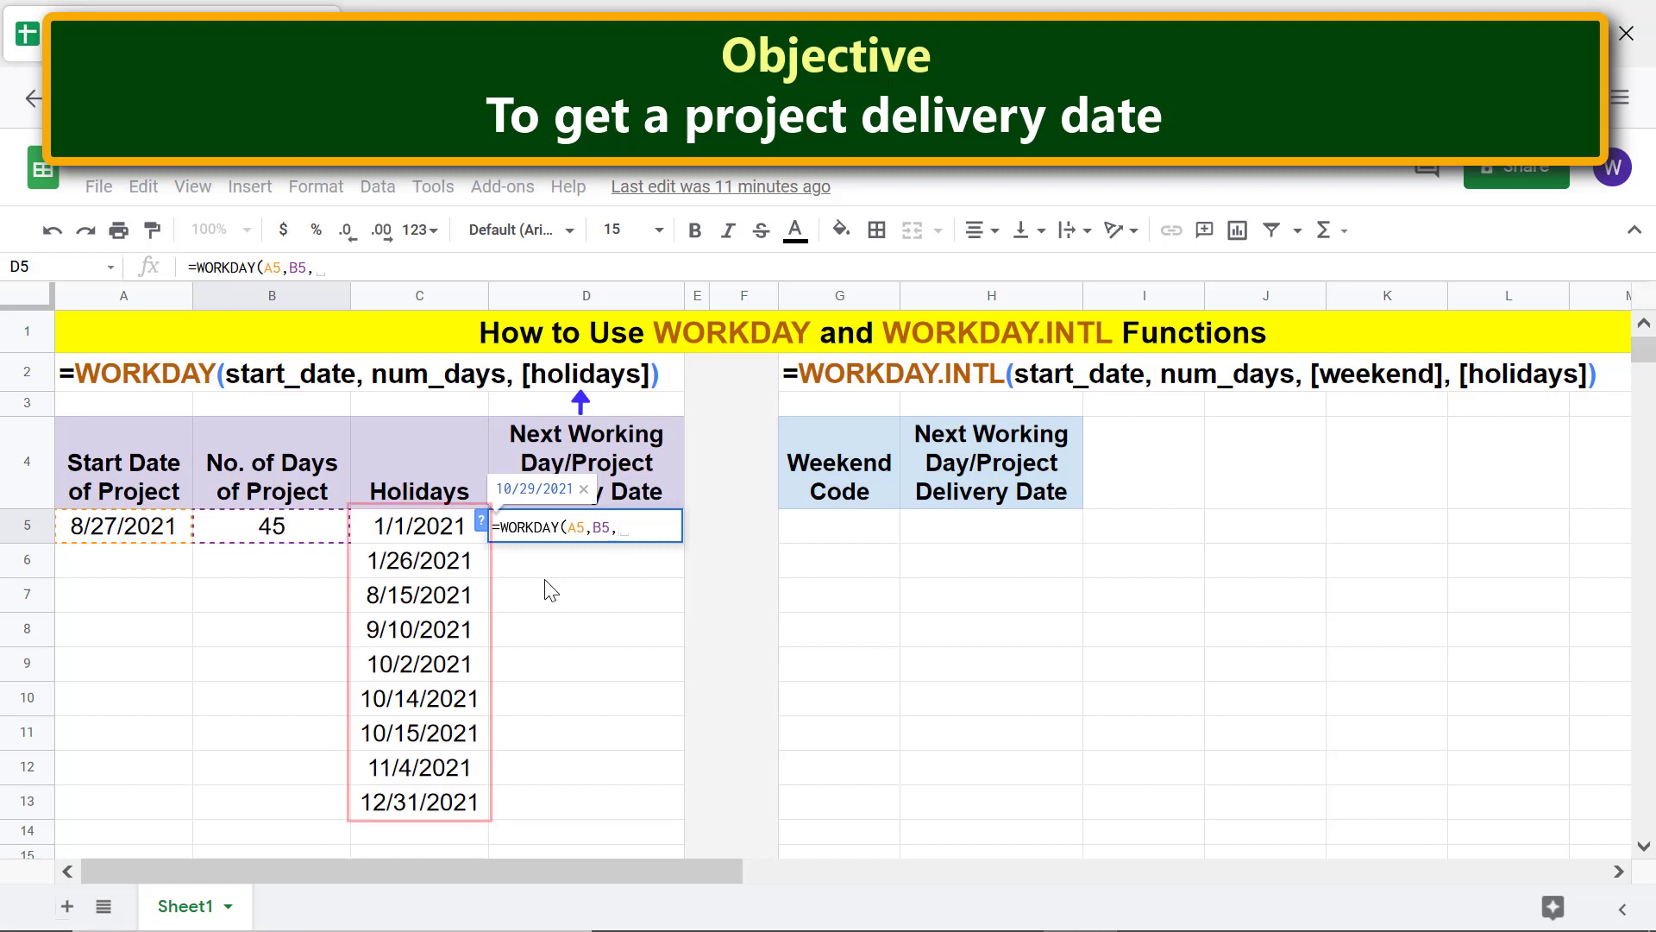
click(442, 532)
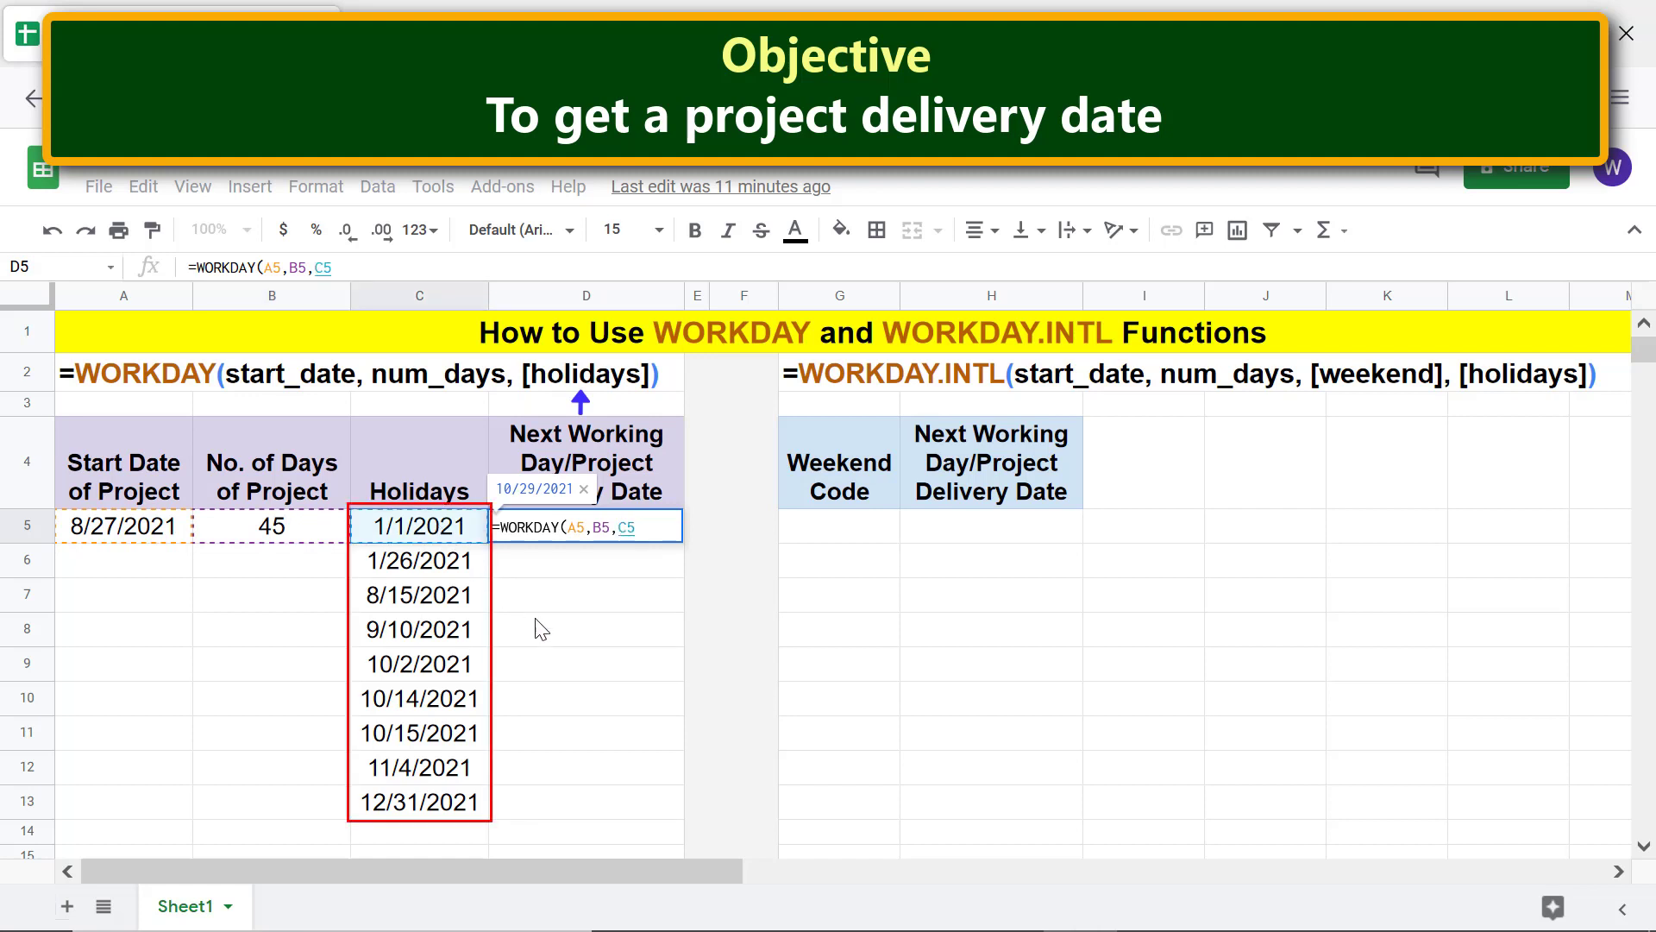
shift+click(430, 807)
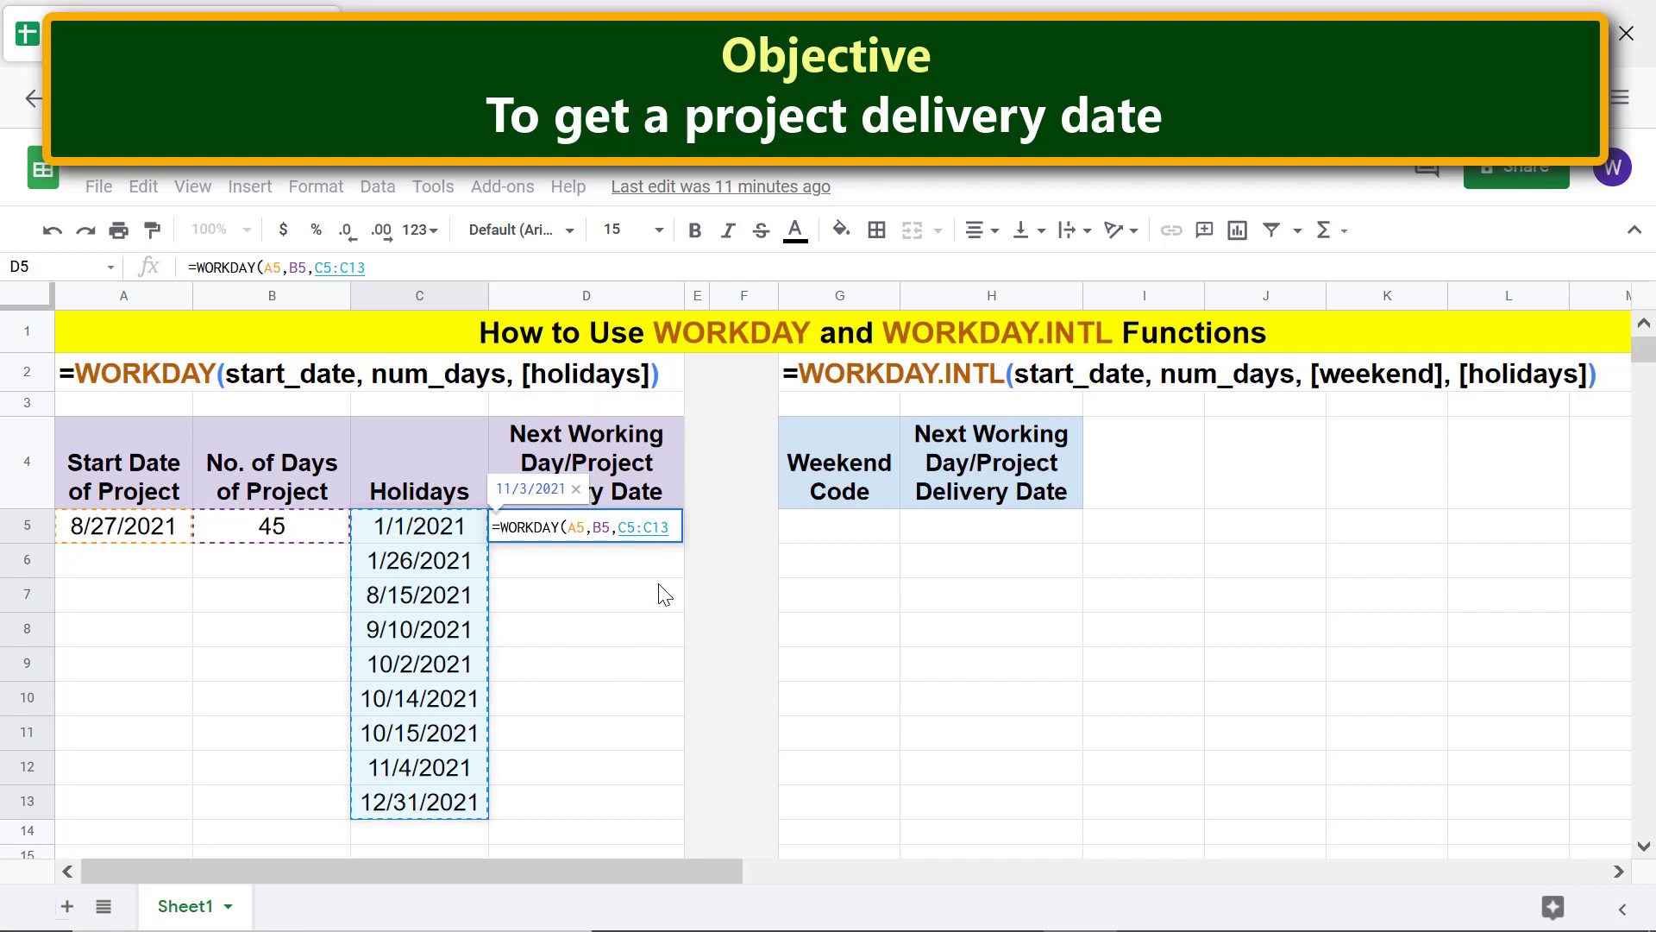
key(Return)
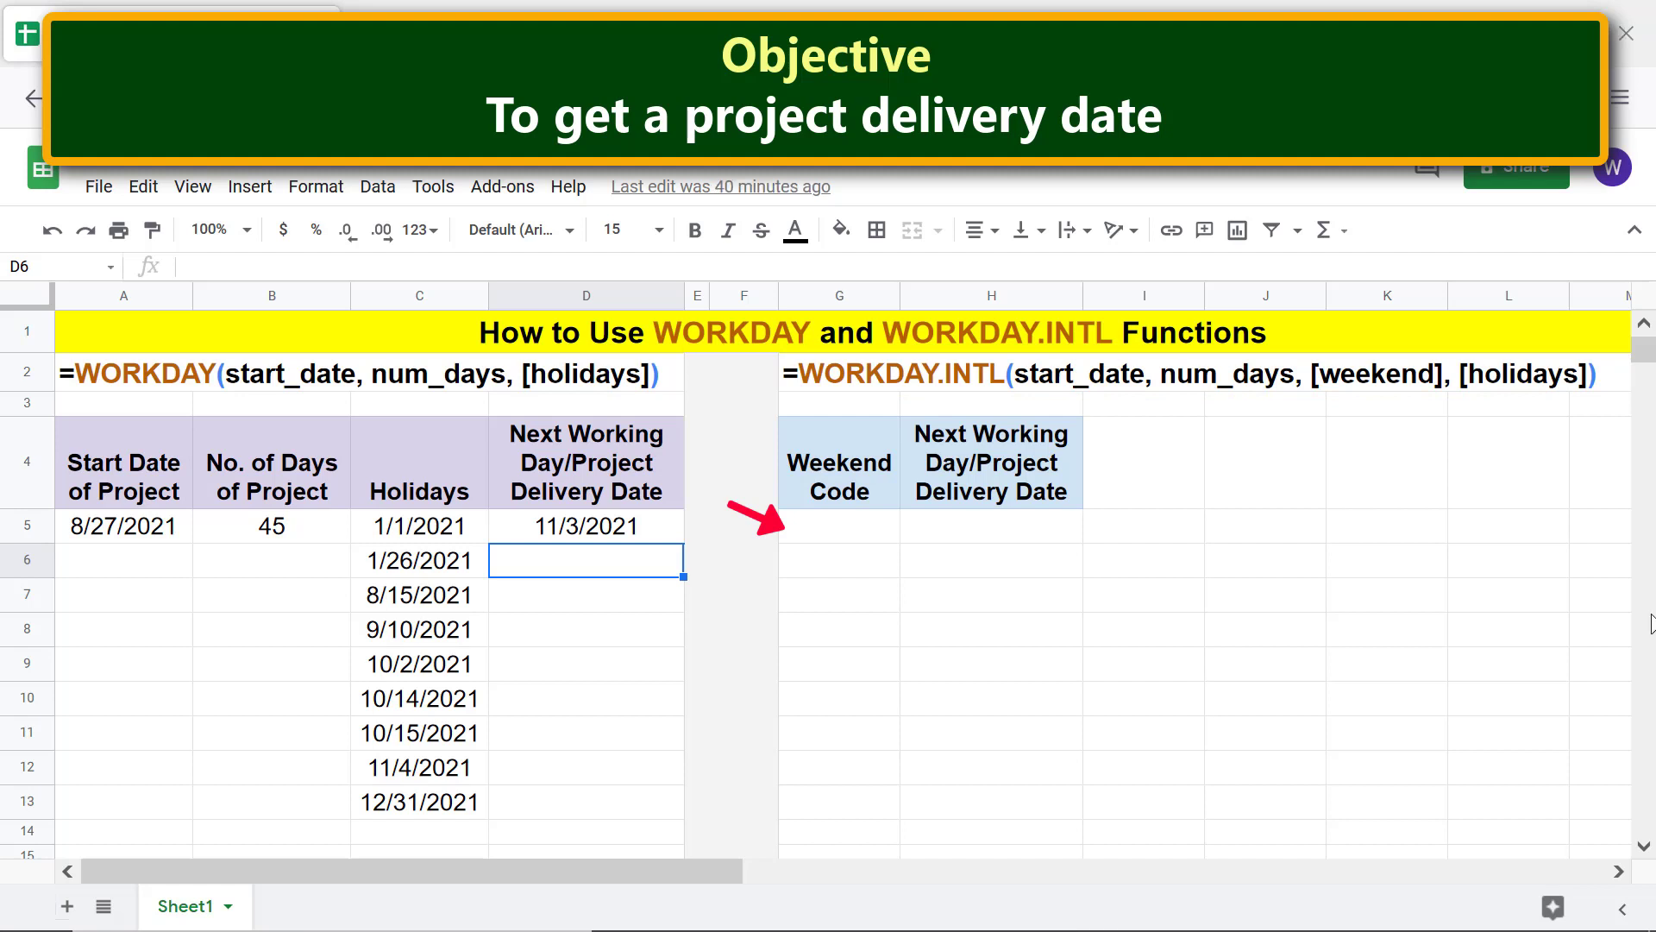
- Enter weekend code 11 in G5 of the WORKDAY.INTL table
click(865, 531)
text(11)
key(Return)
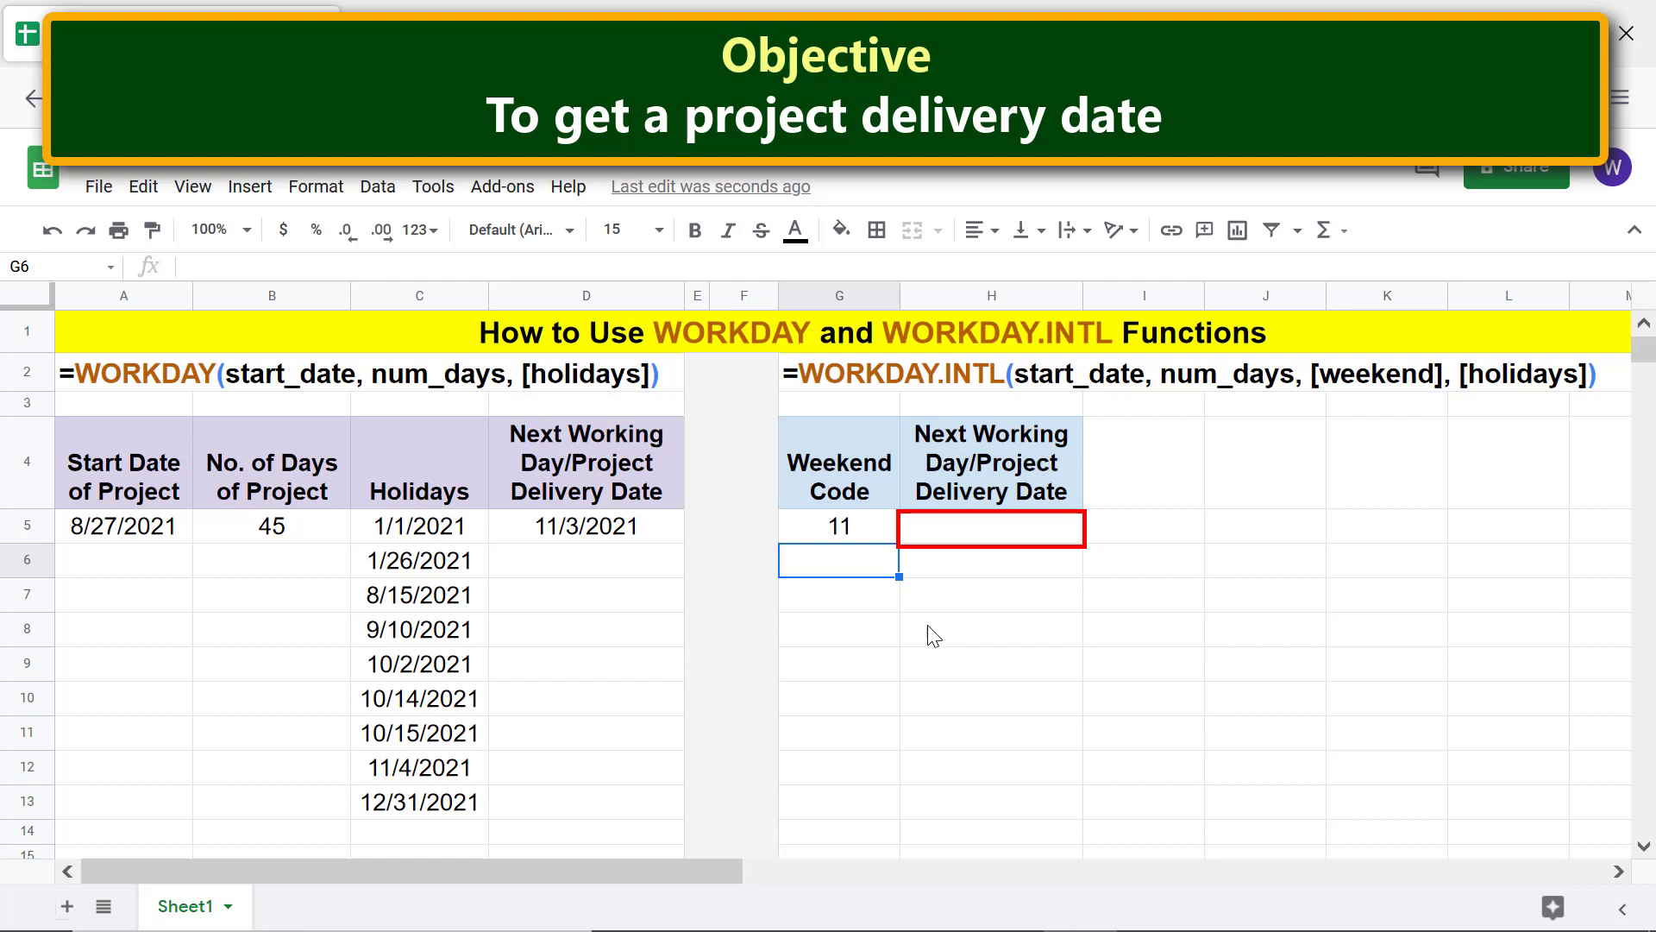
click(987, 525)
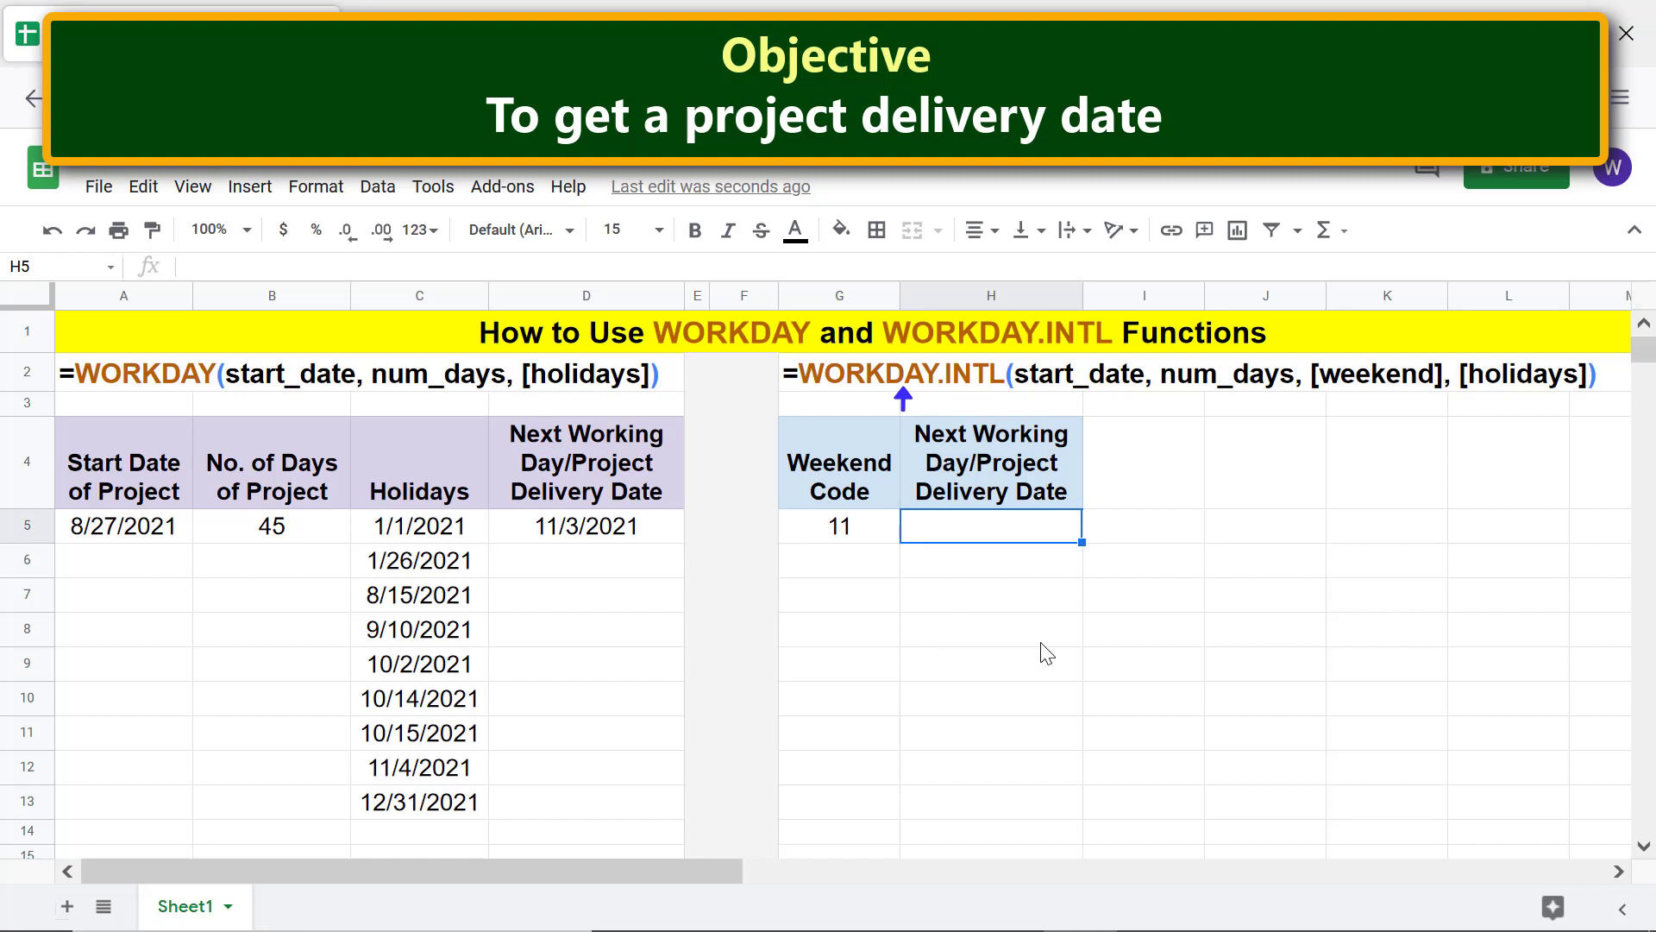
- Enter =WORKDAY.INTL(A5,B5,G5,C5:C13) in H5, giving the delivery date 10/23/2021
text(=wo)
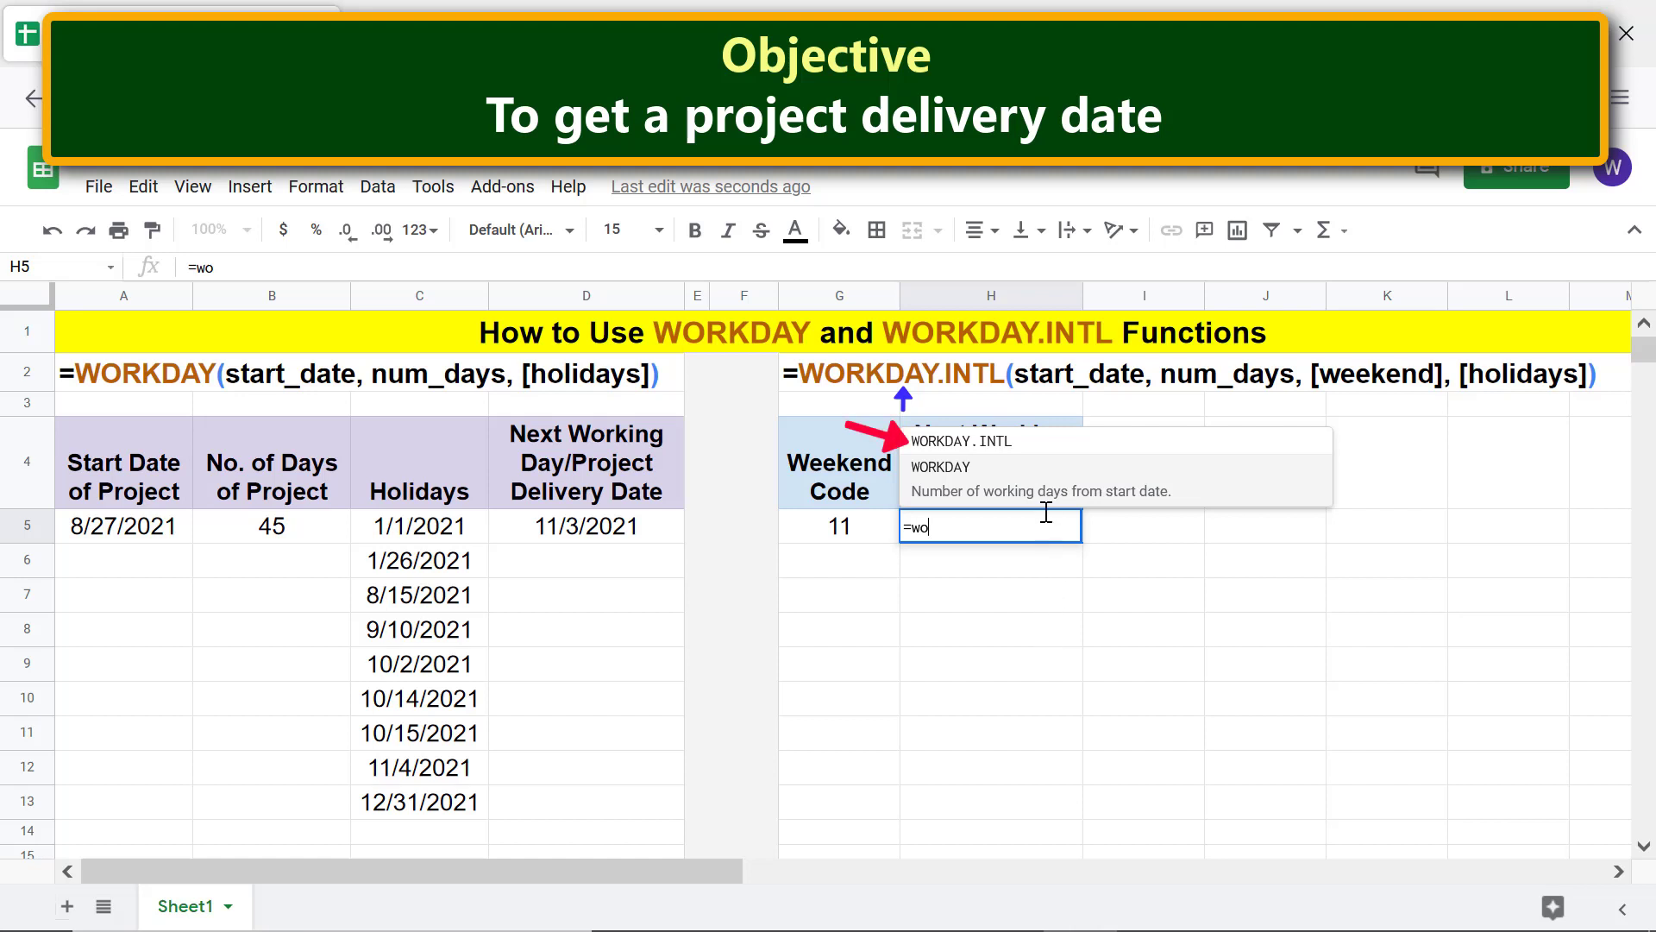
click(1038, 444)
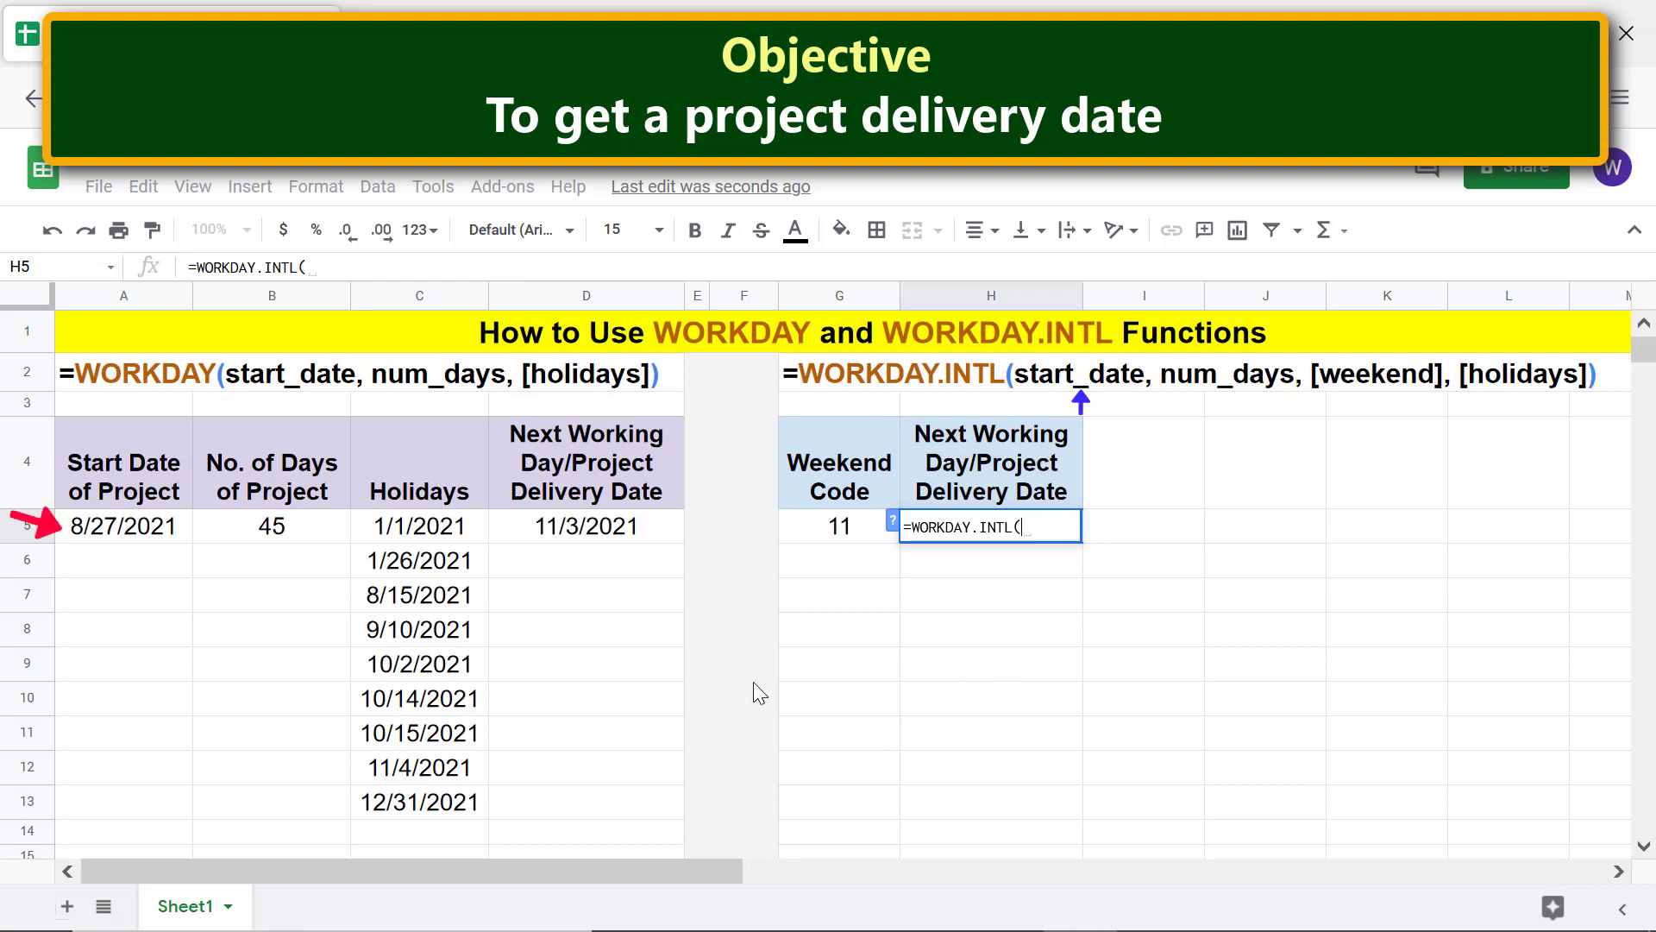
click(175, 539)
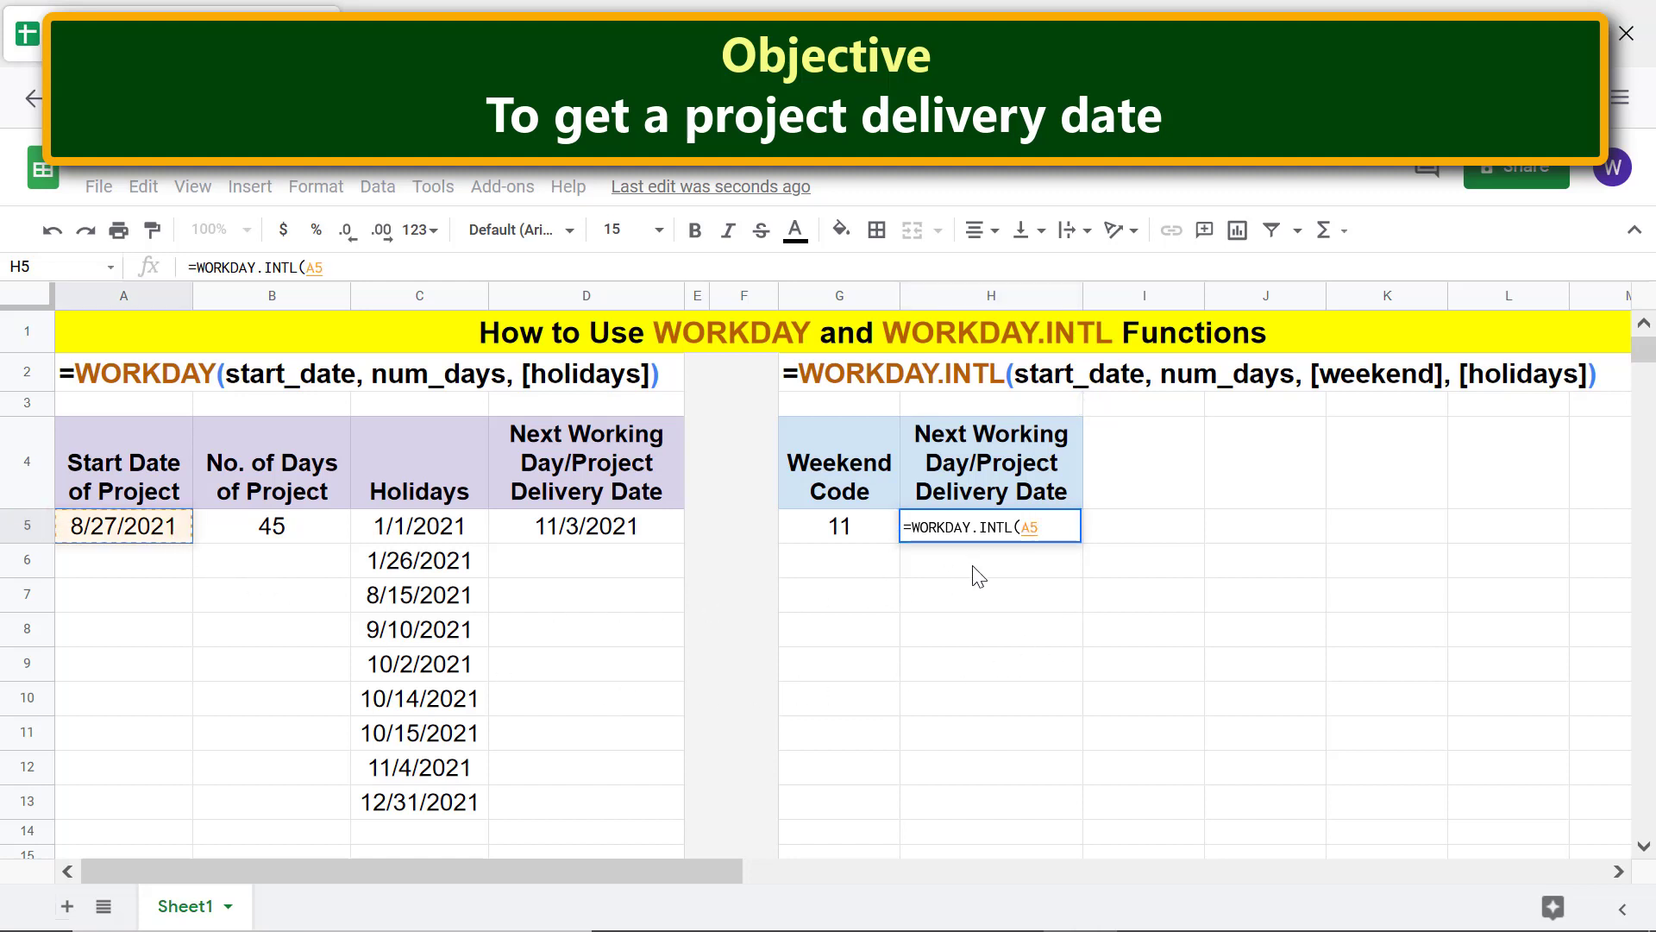
text(,)
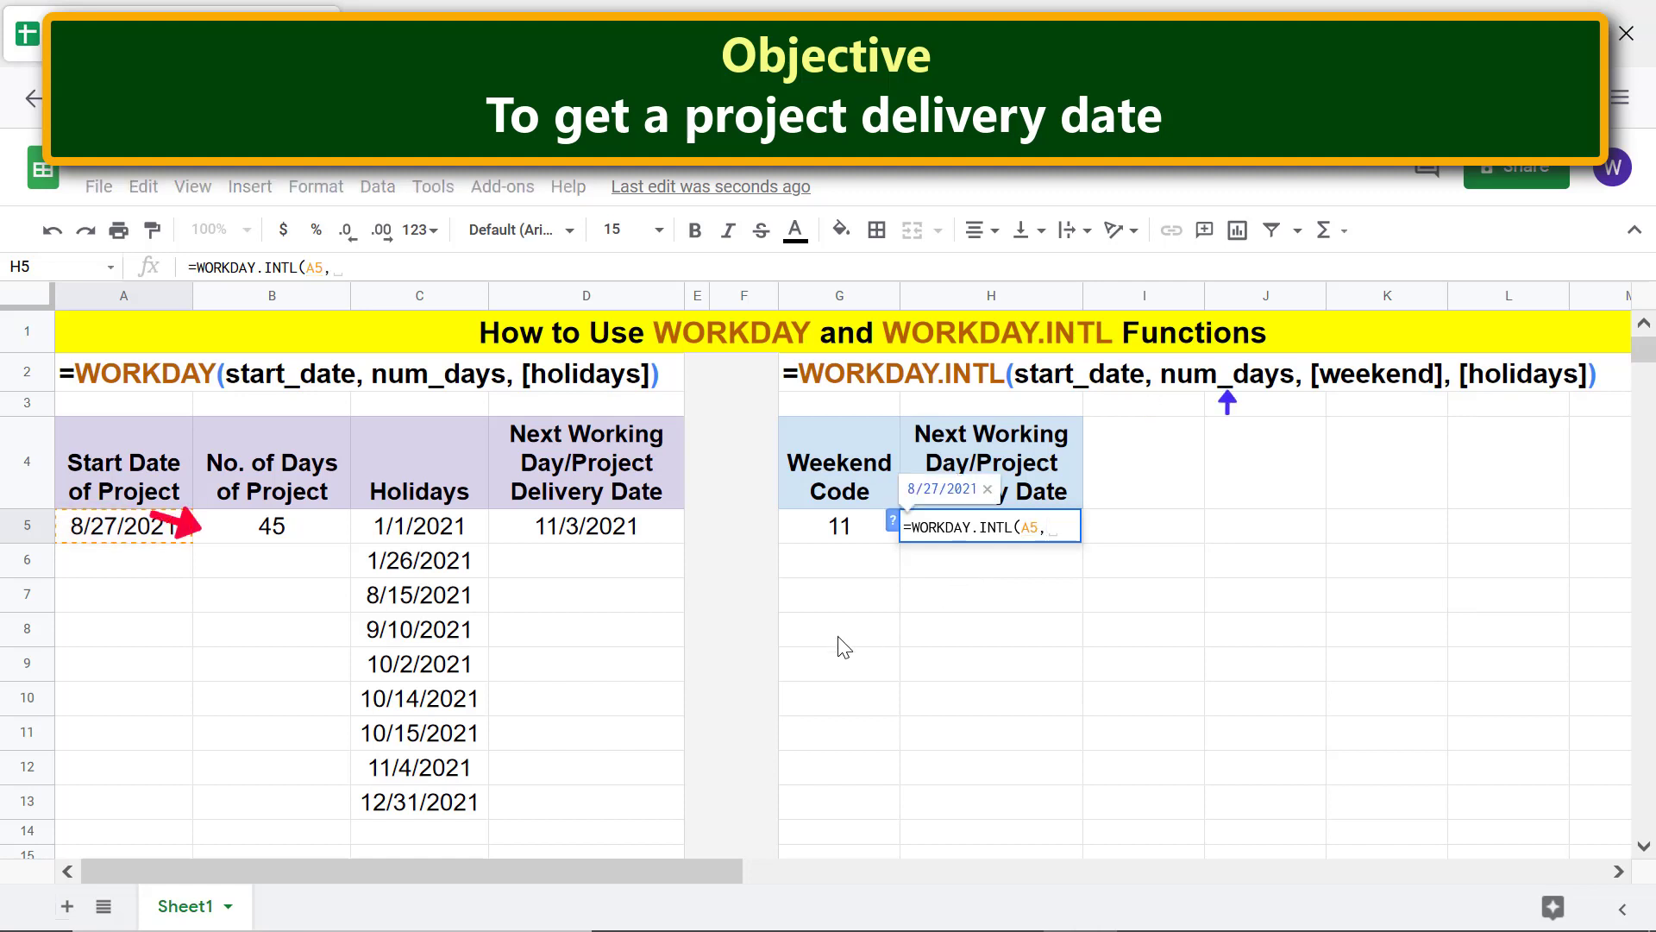
click(312, 534)
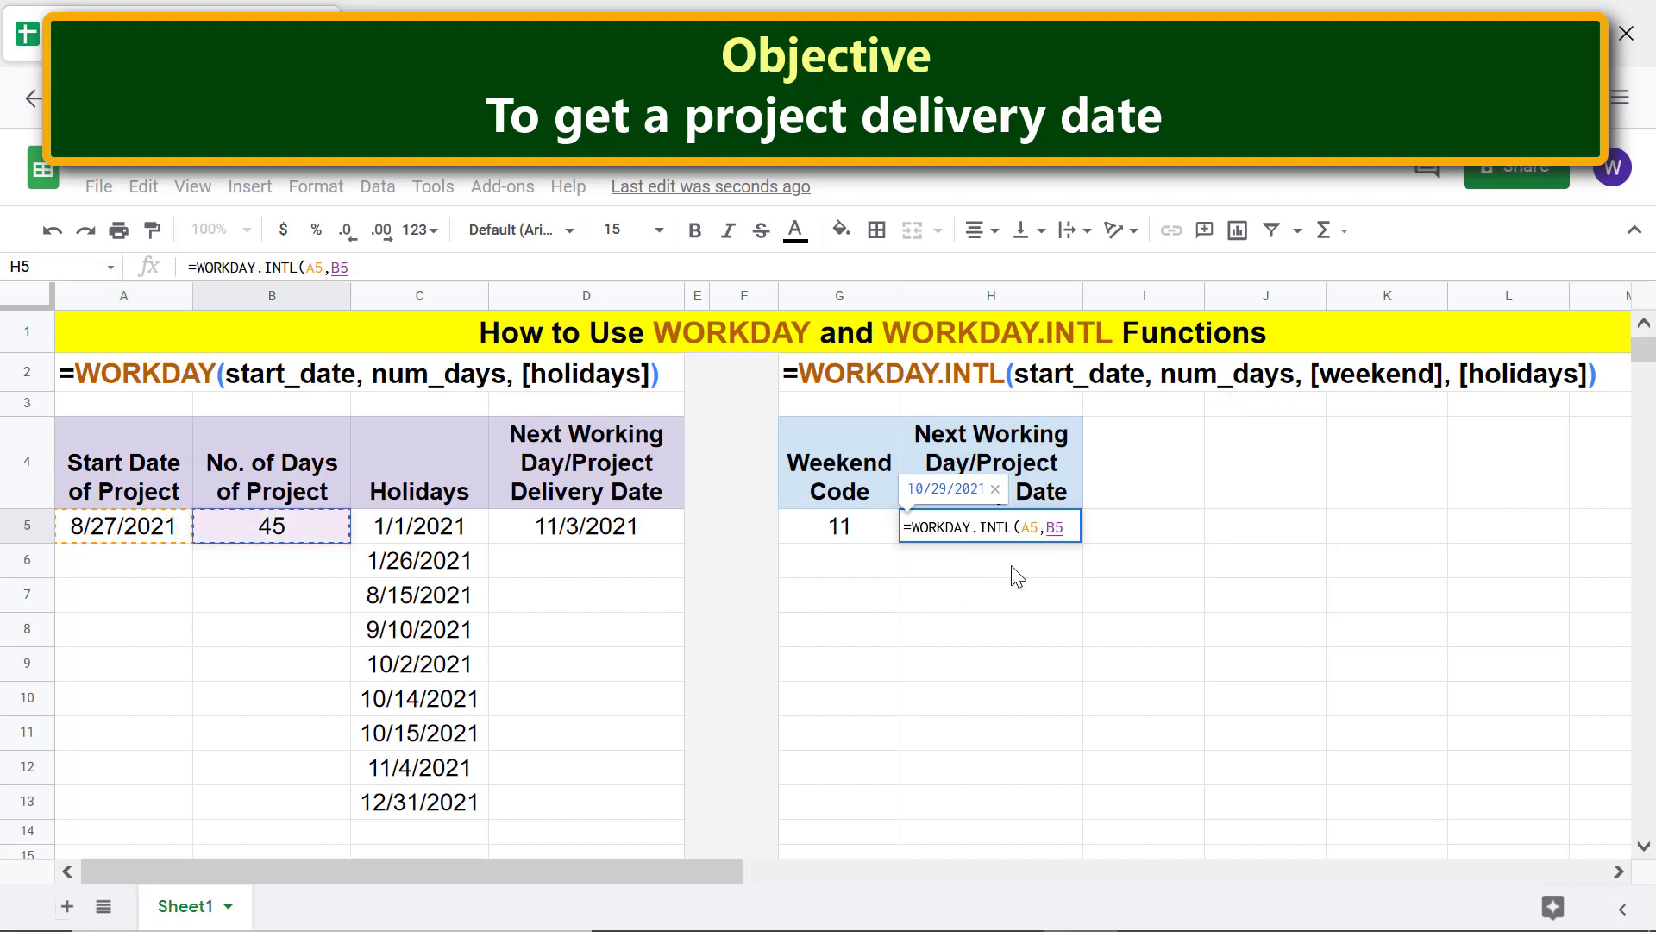
text(,)
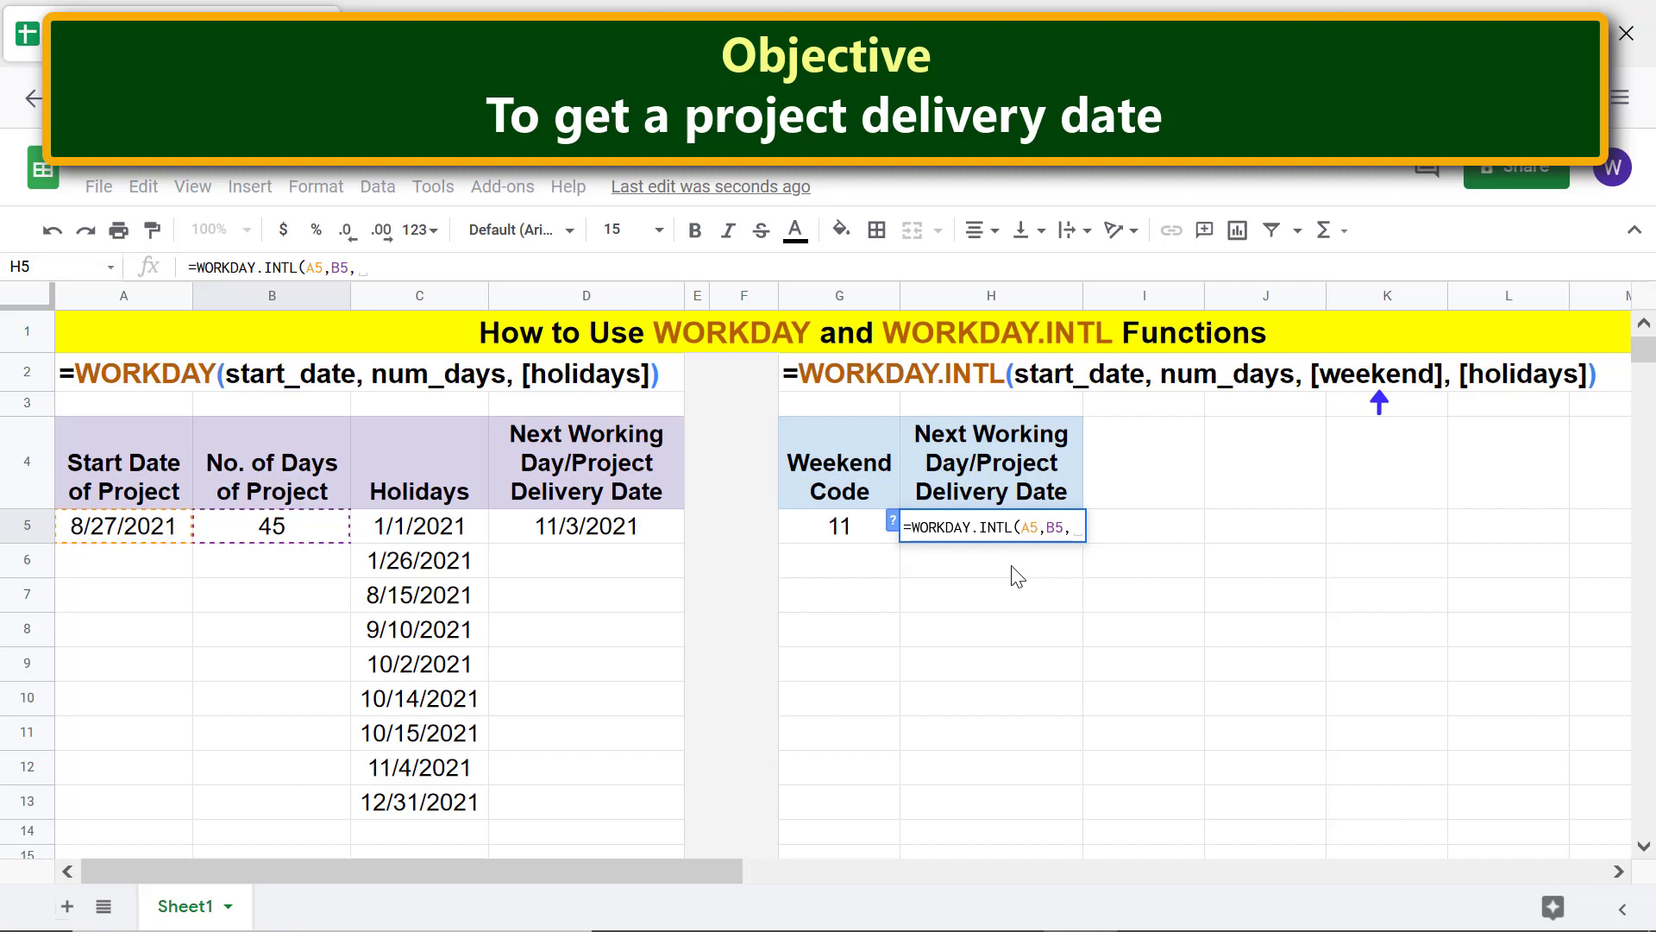
click(846, 536)
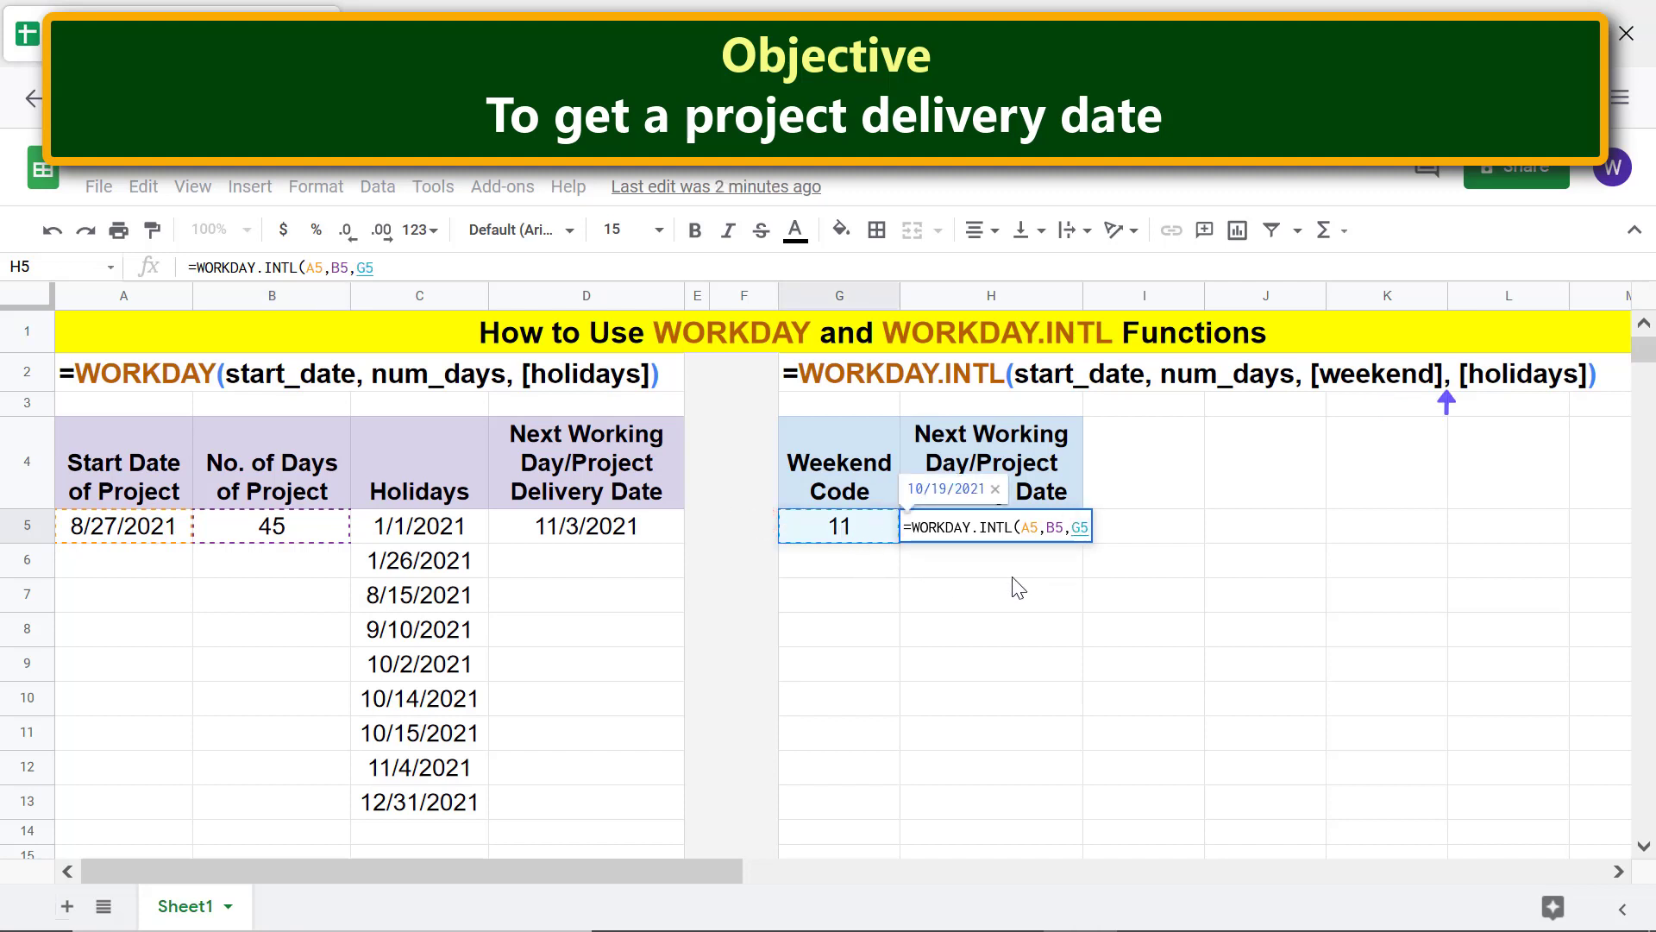
text(,)
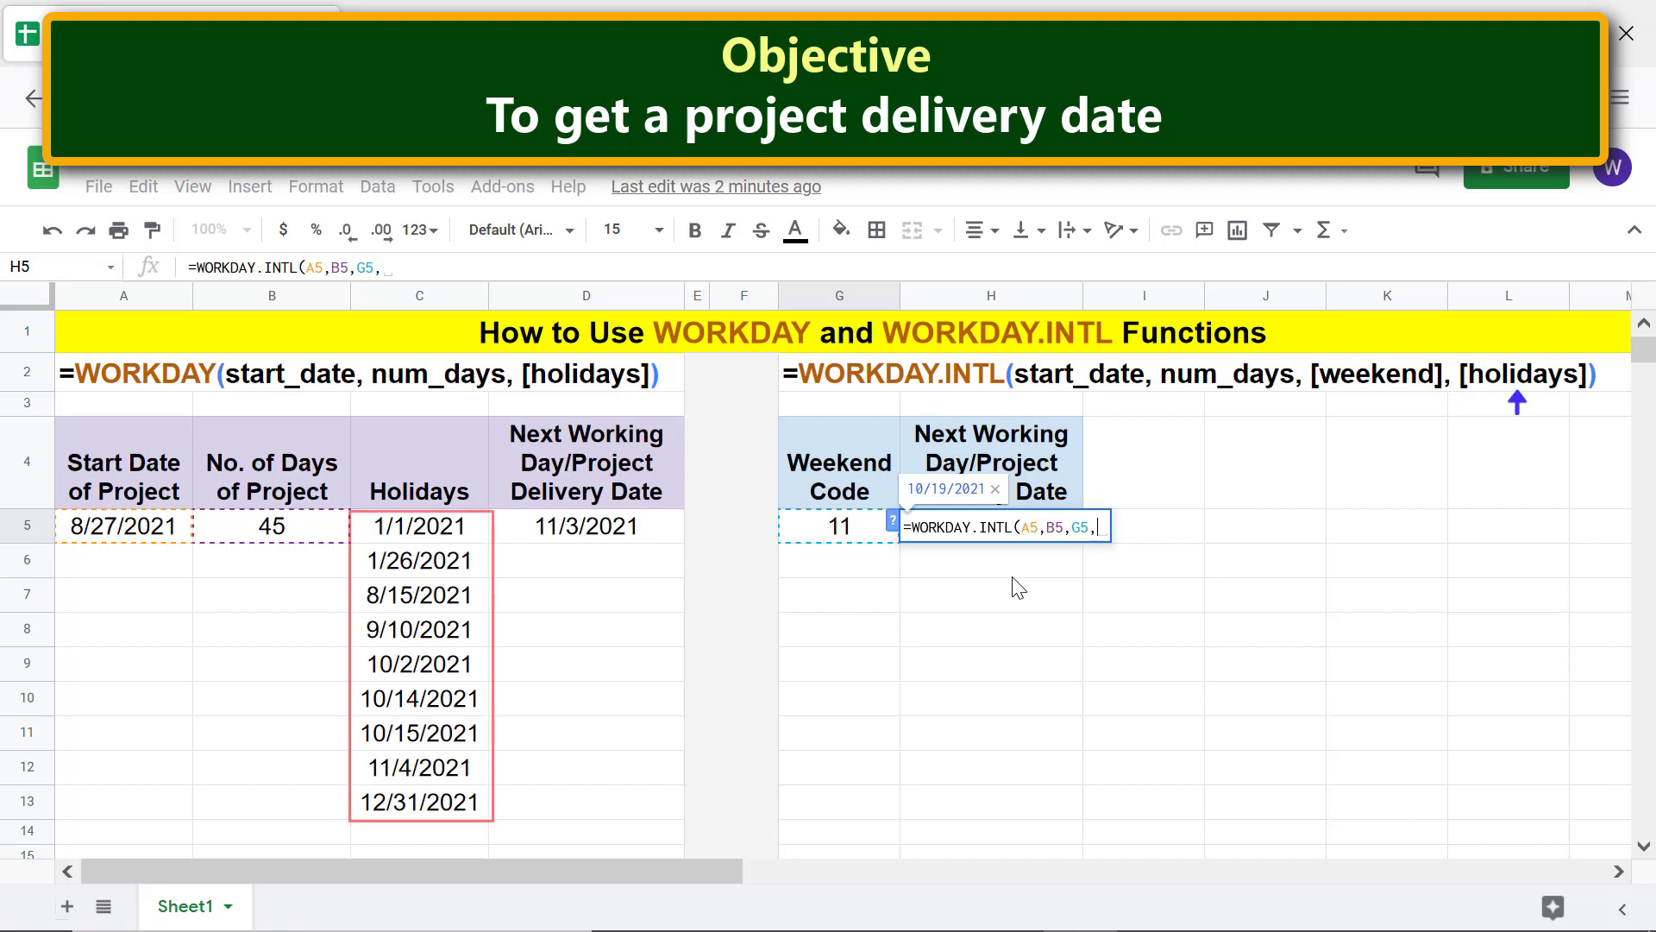
click(472, 535)
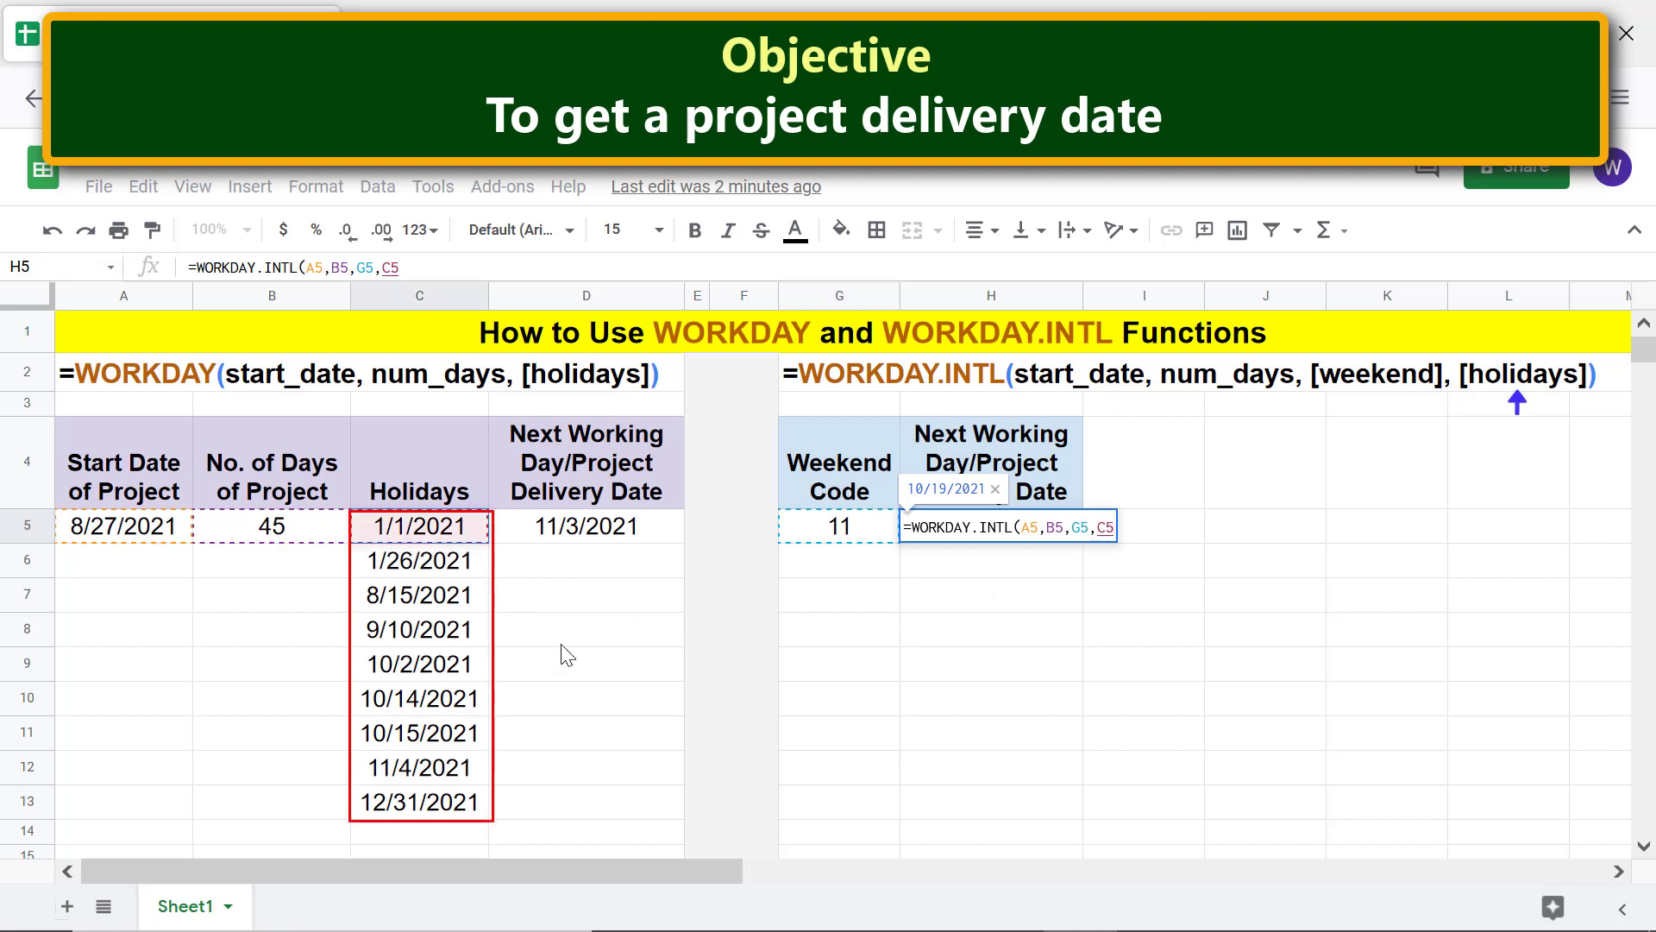
shift+click(448, 806)
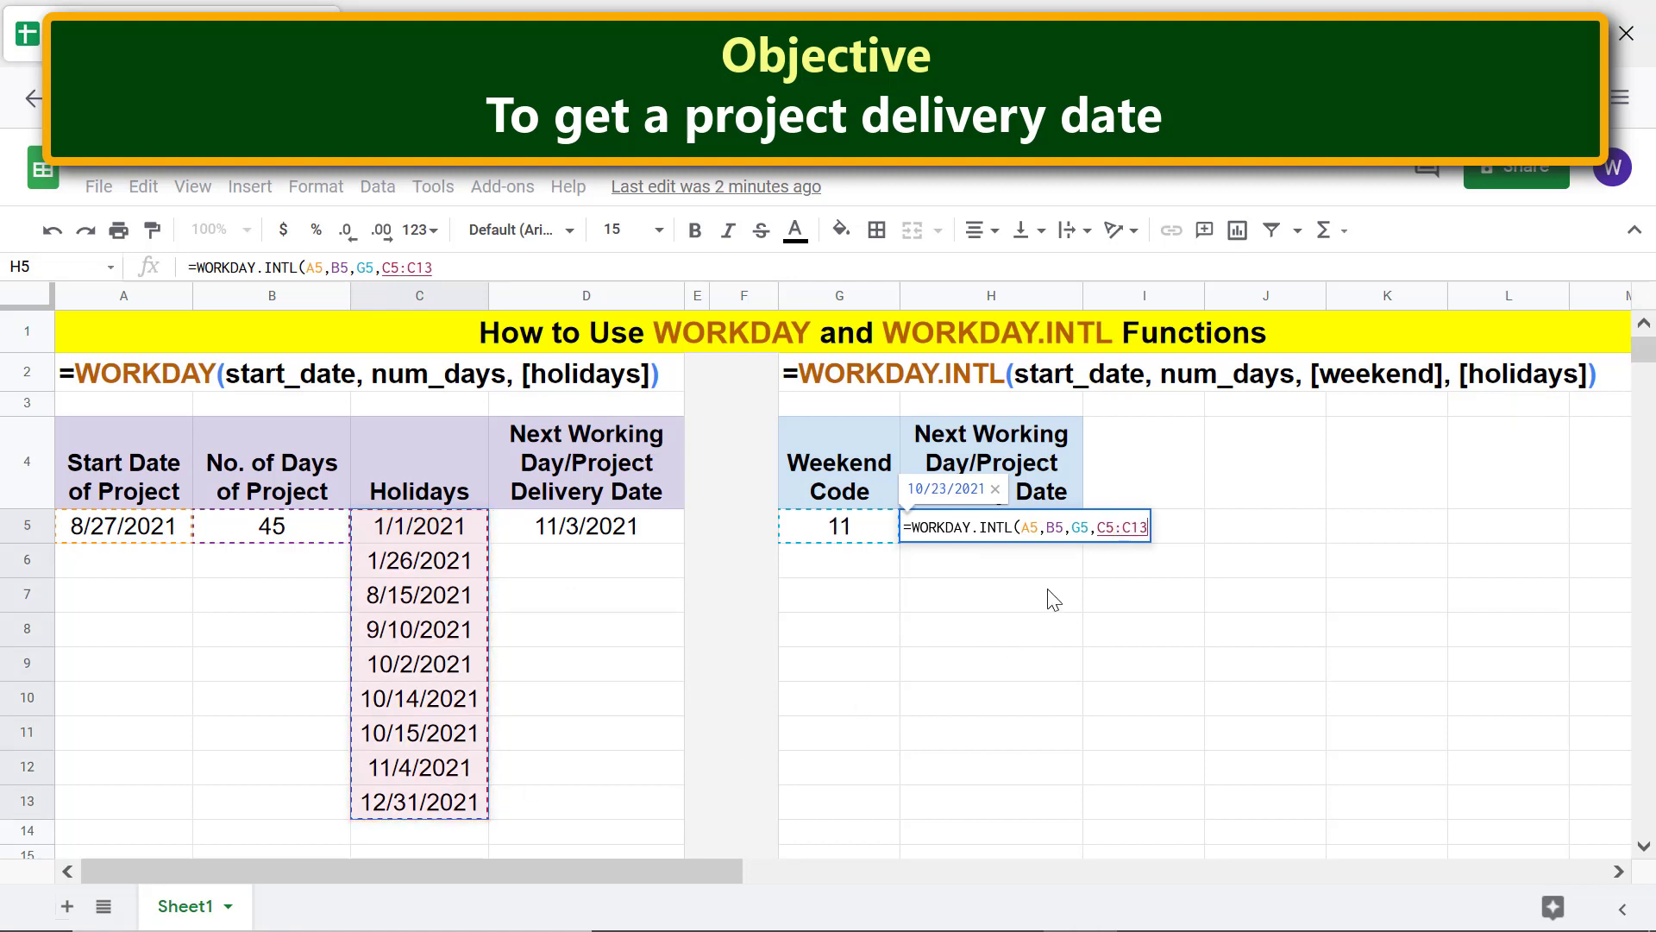
key(Return)
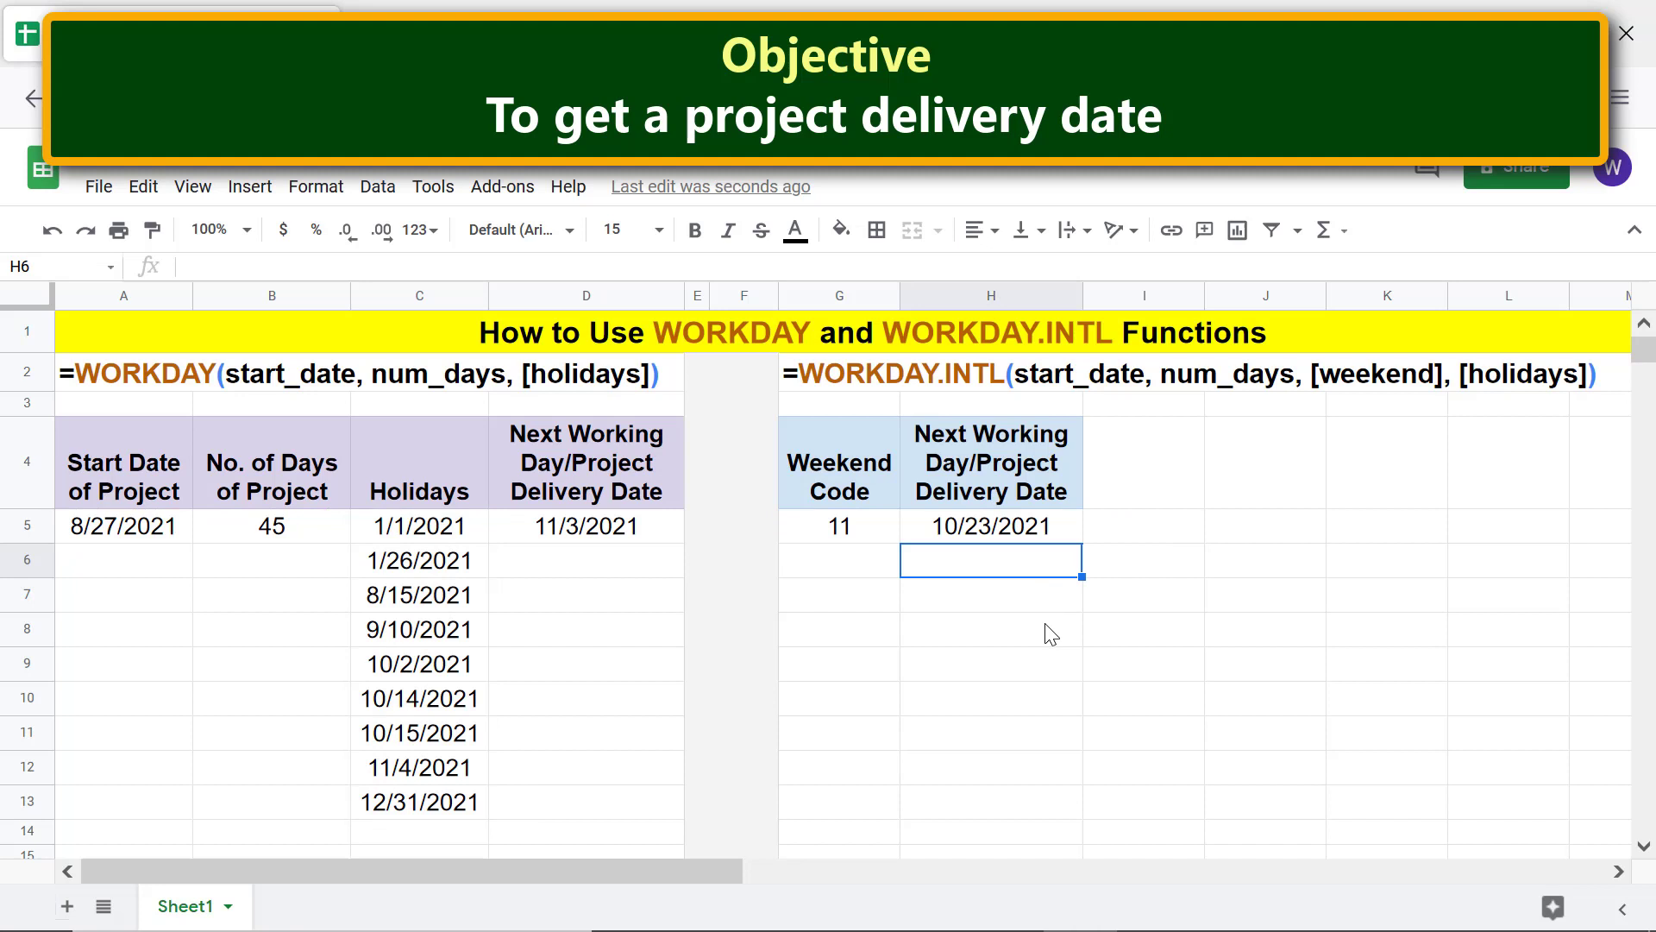